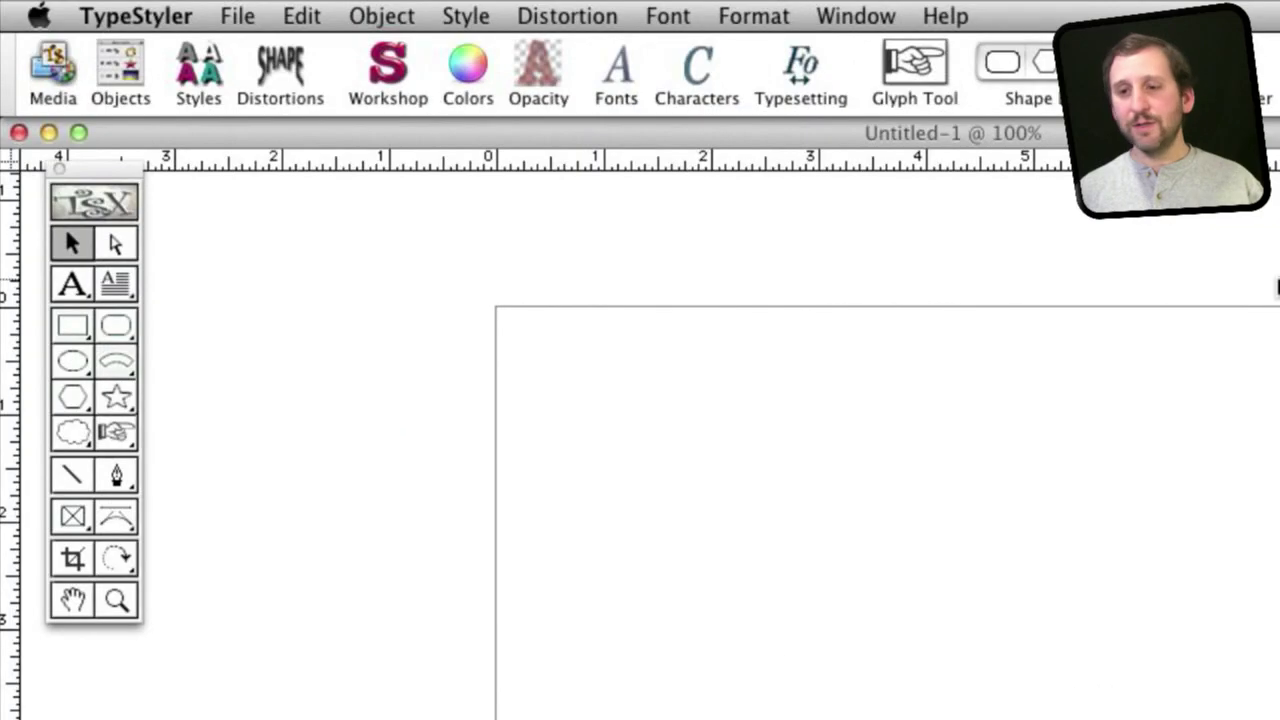
# - Select the Text (A) tool so a headline can be added to Untitled-1
pyautogui.click(71, 290)
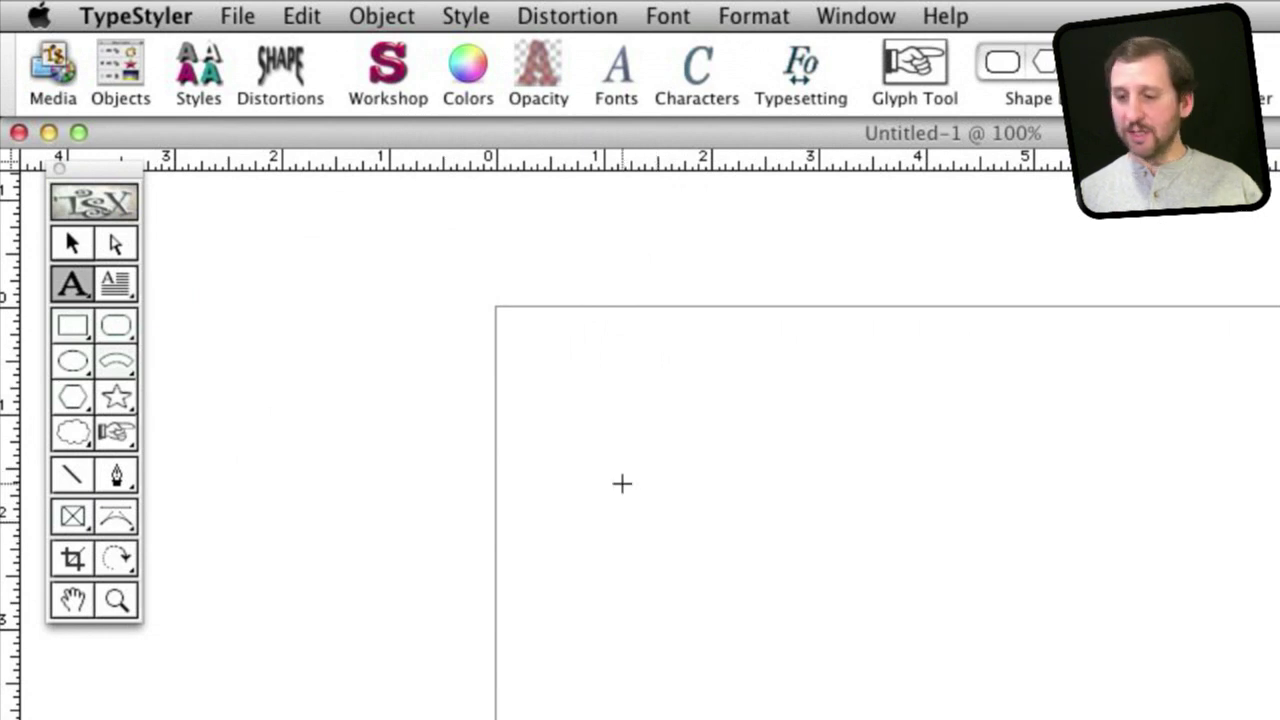
# - Type 'Get the Most From Your Mac' near the top of the page and nudge it slightly right
pyautogui.click(622, 484)
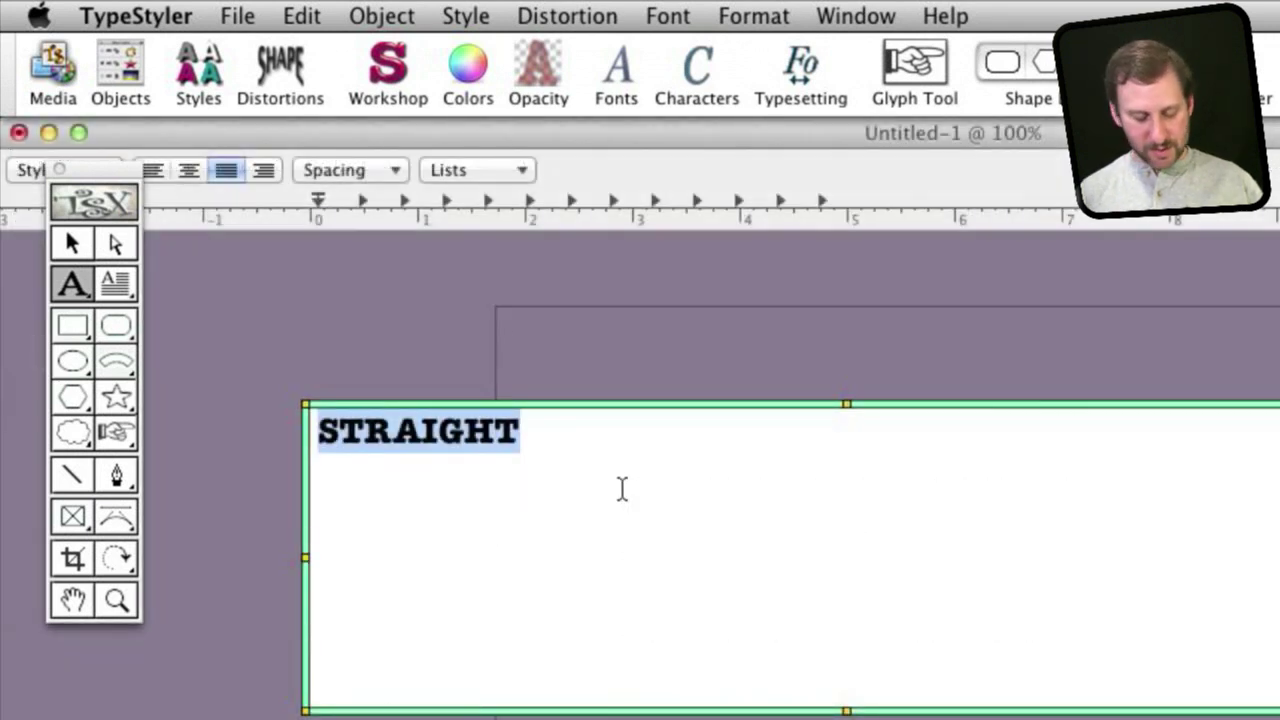
pyautogui.write('Get th')
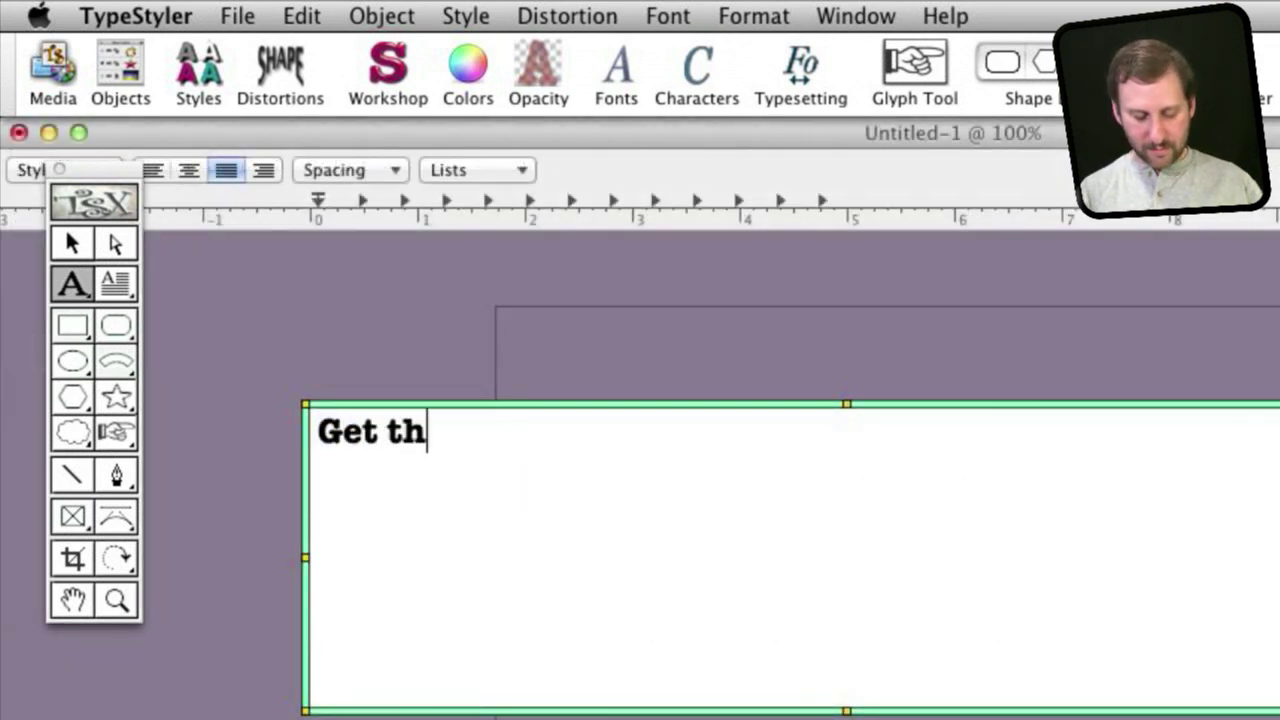
pyautogui.write('e Most From ')
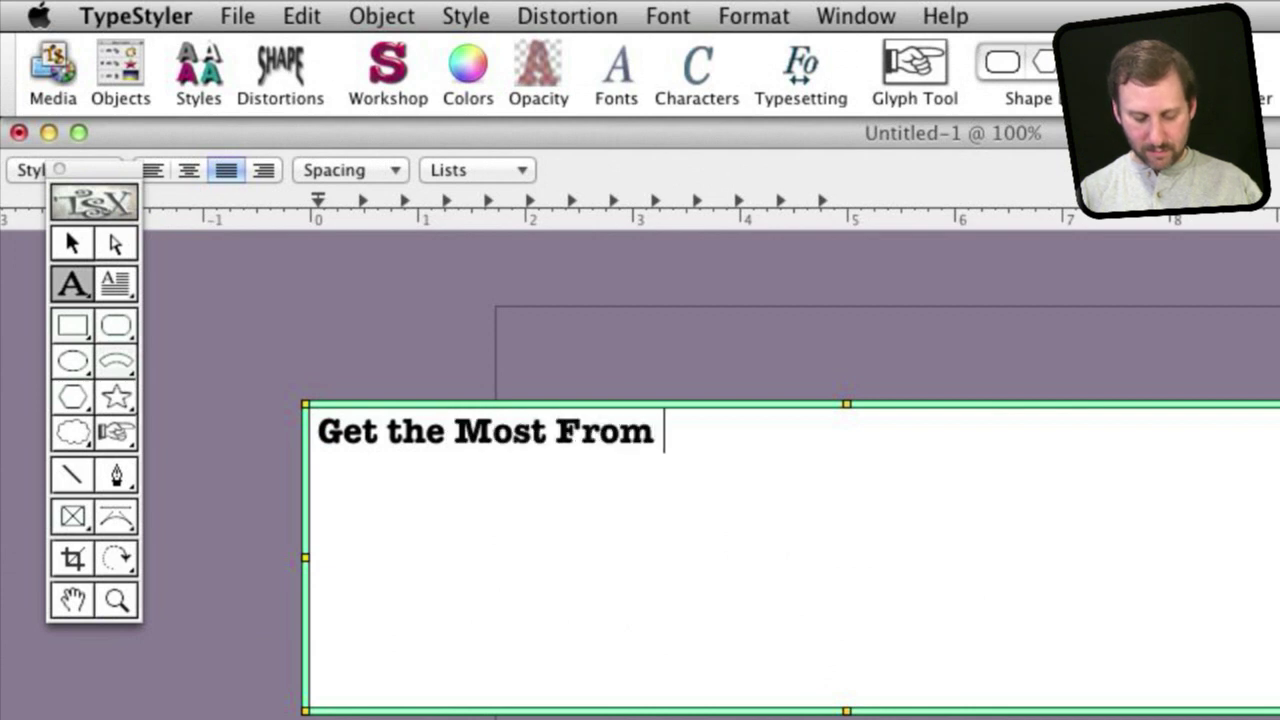
pyautogui.write('Your Mac')
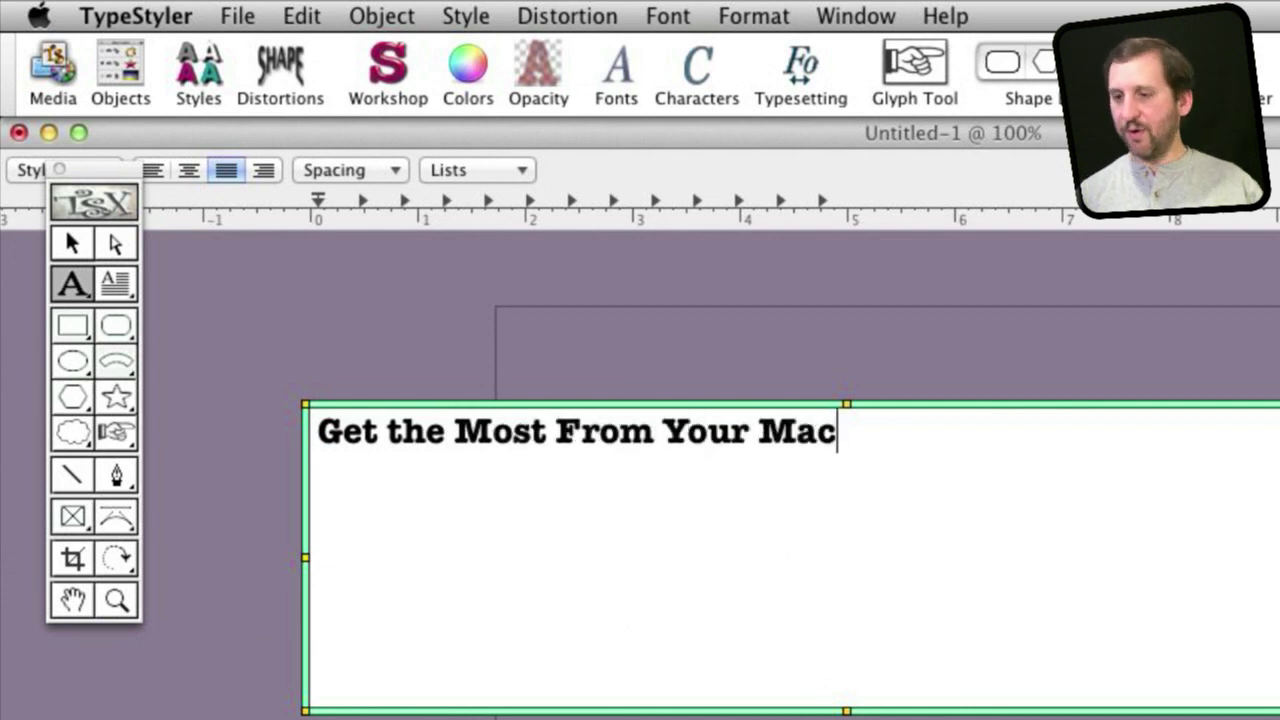
pyautogui.click(569, 351)
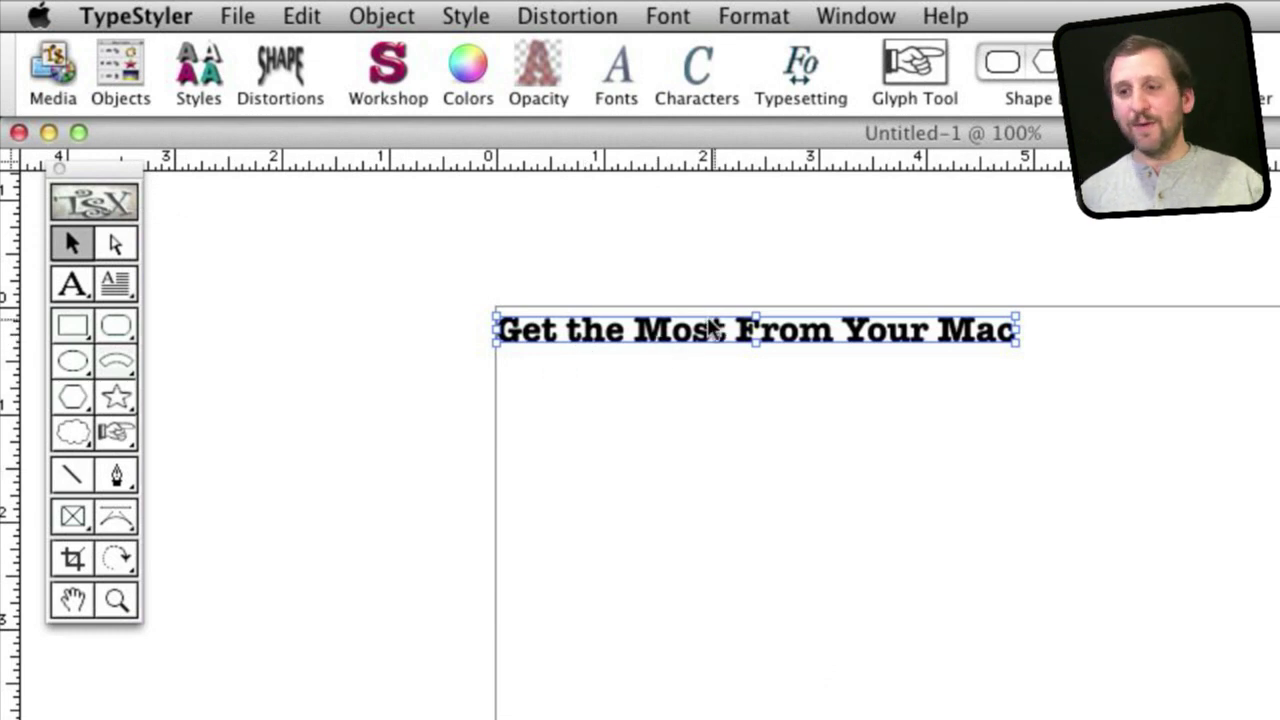
pyautogui.moveTo(655, 307); pyautogui.dragTo(662, 309)
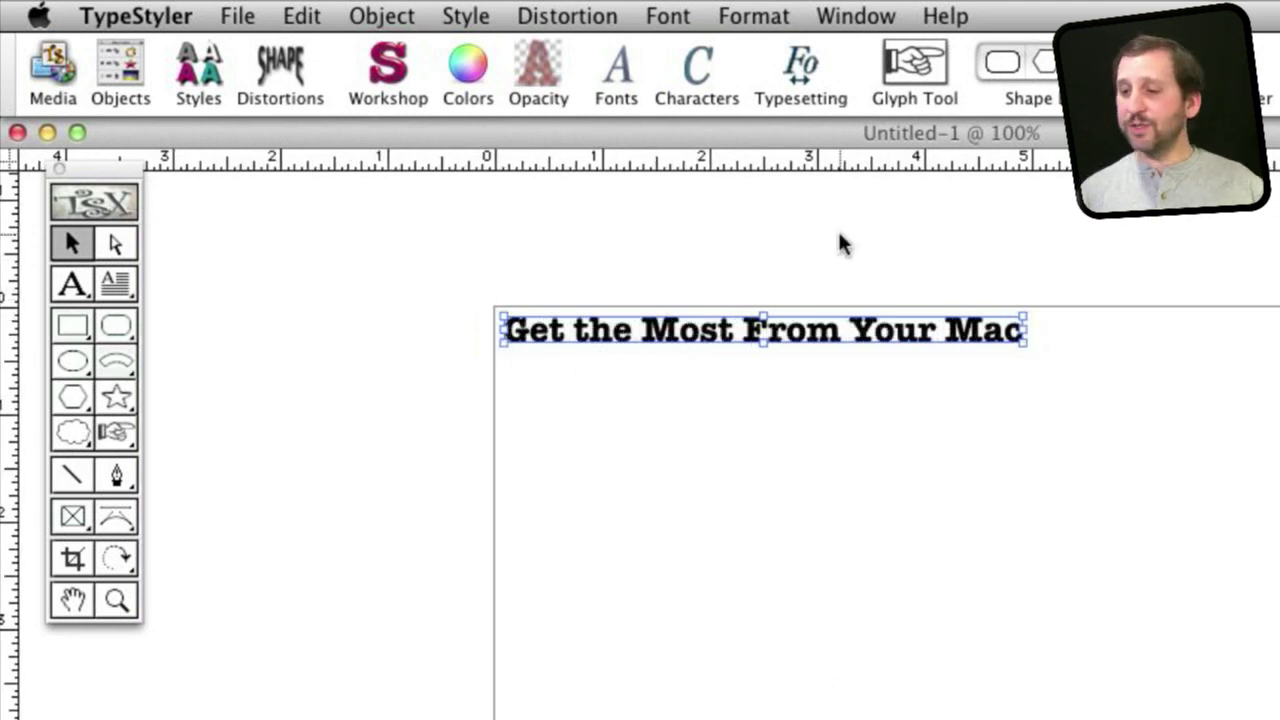
# - Try Platinum and Turquoise Particles, then apply the reddish-brown textured style and close the Style Library
pyautogui.click(185, 78)
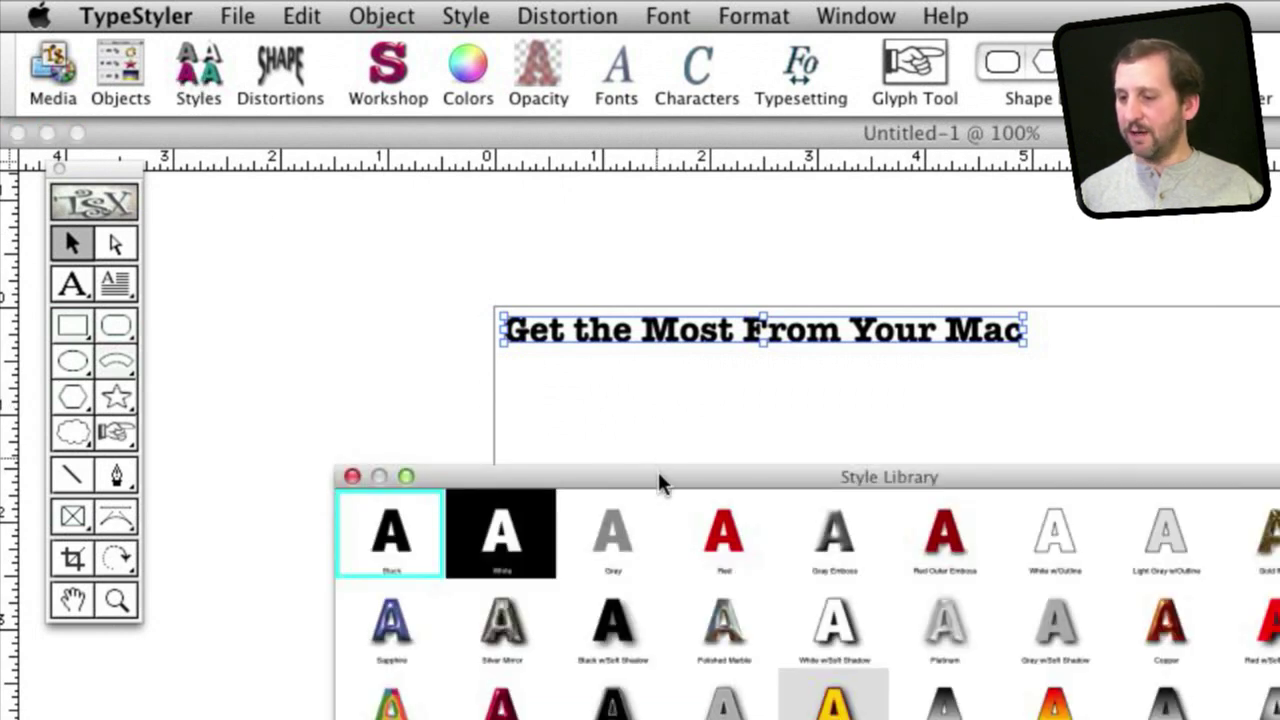
pyautogui.click(957, 640)
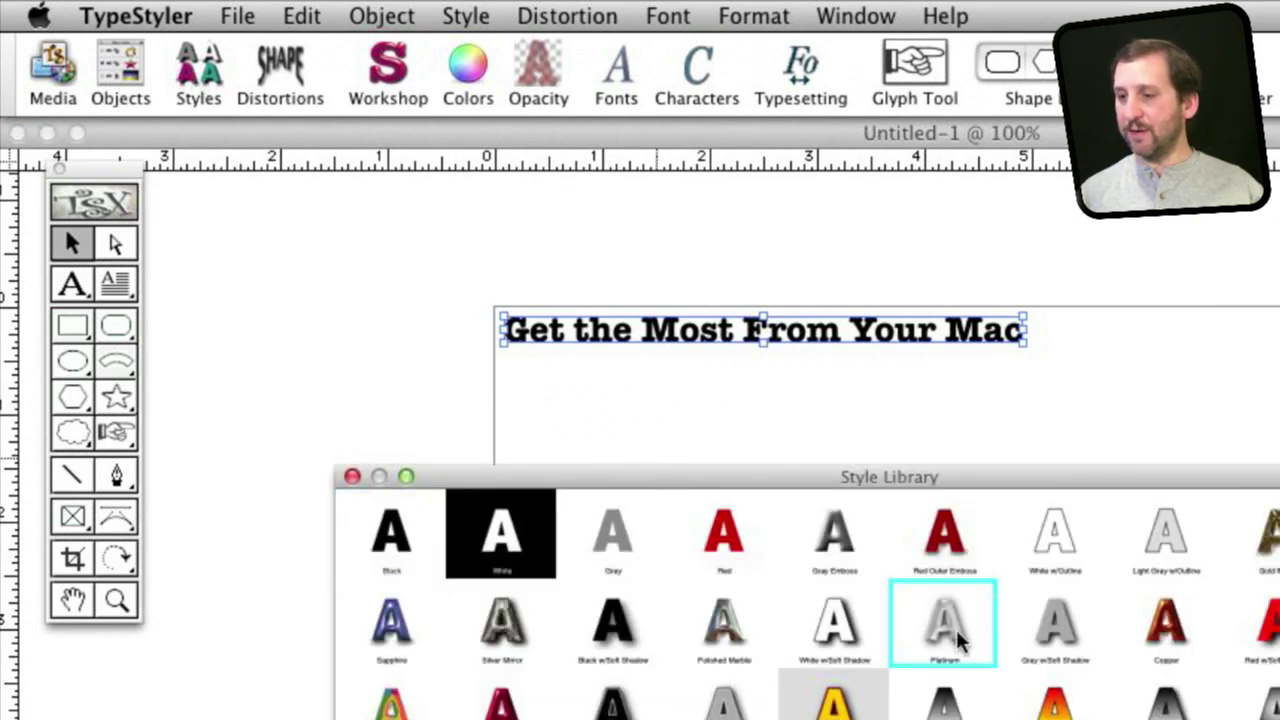
pyautogui.doubleClick(957, 640)
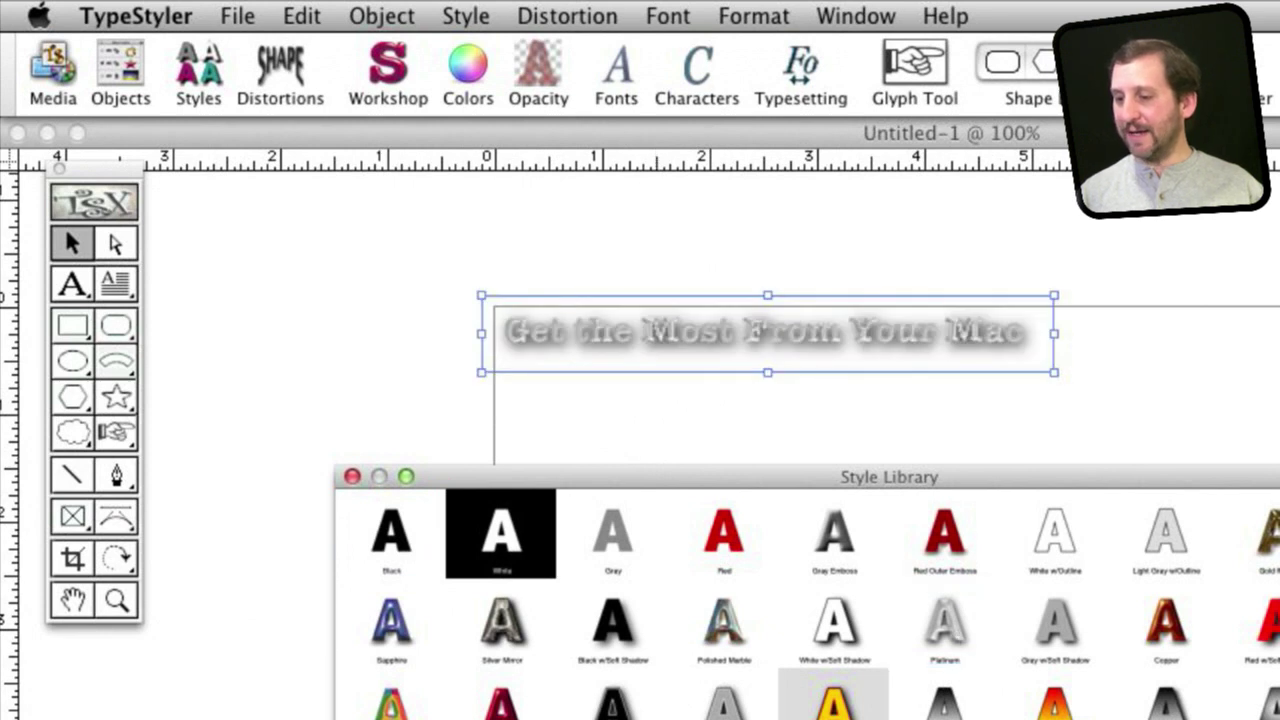
pyautogui.scroll(-3, 1055, 590)
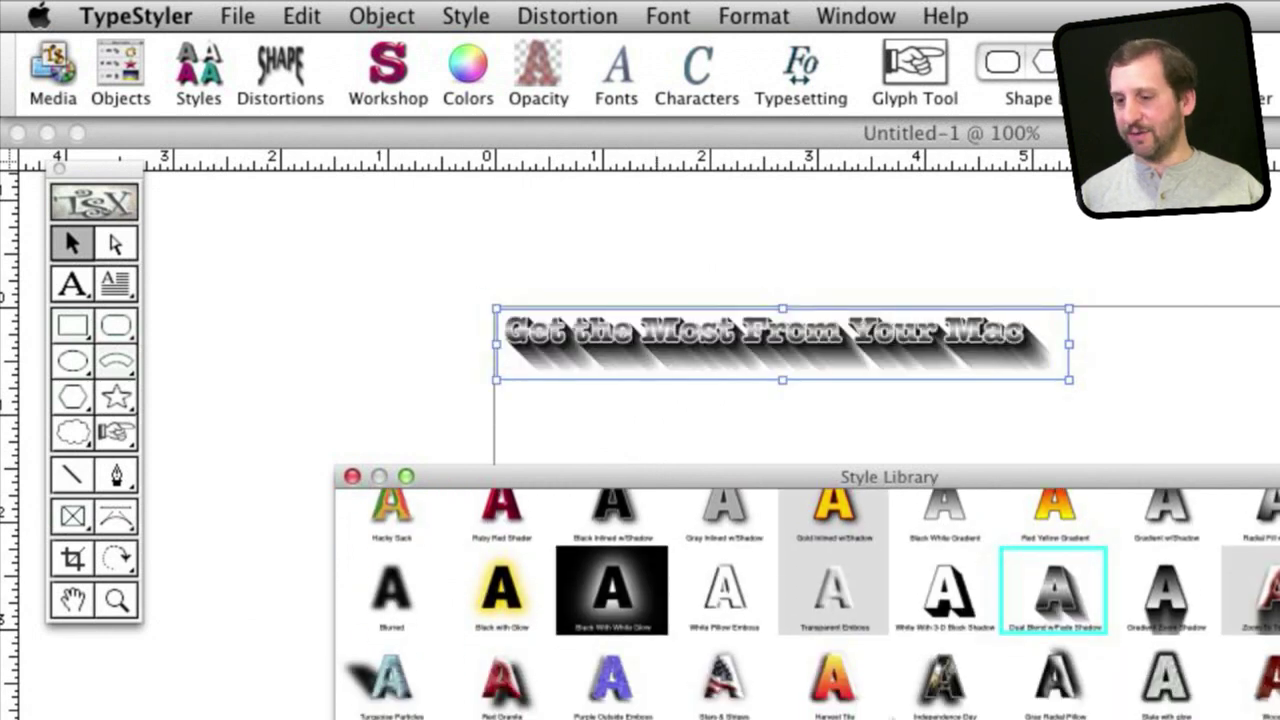
pyautogui.click(400, 685)
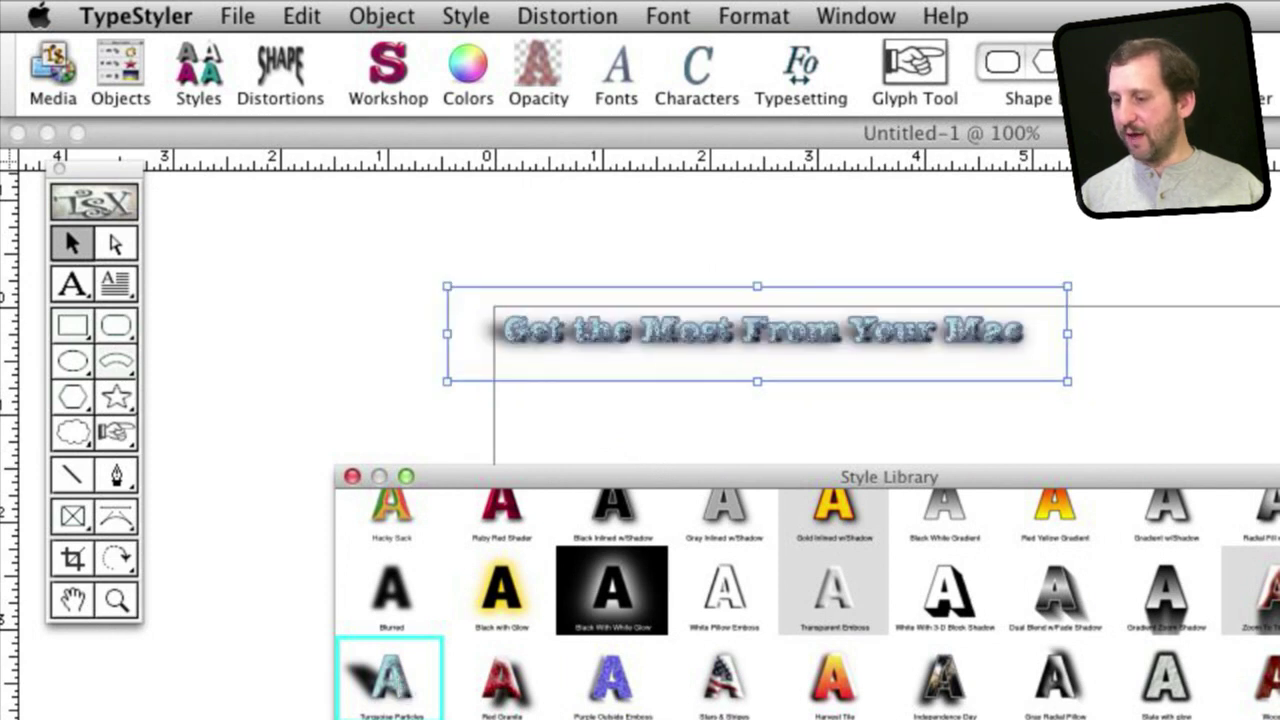
pyautogui.click(1250, 680)
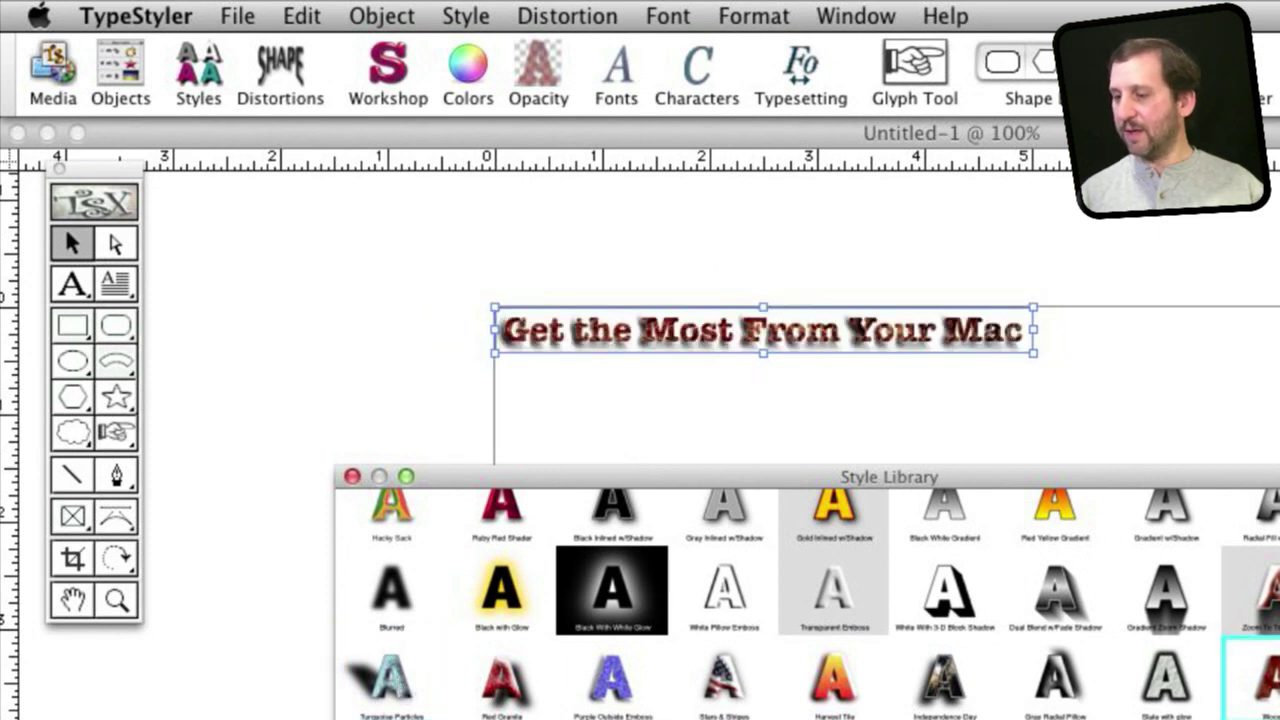
pyautogui.click(352, 477)
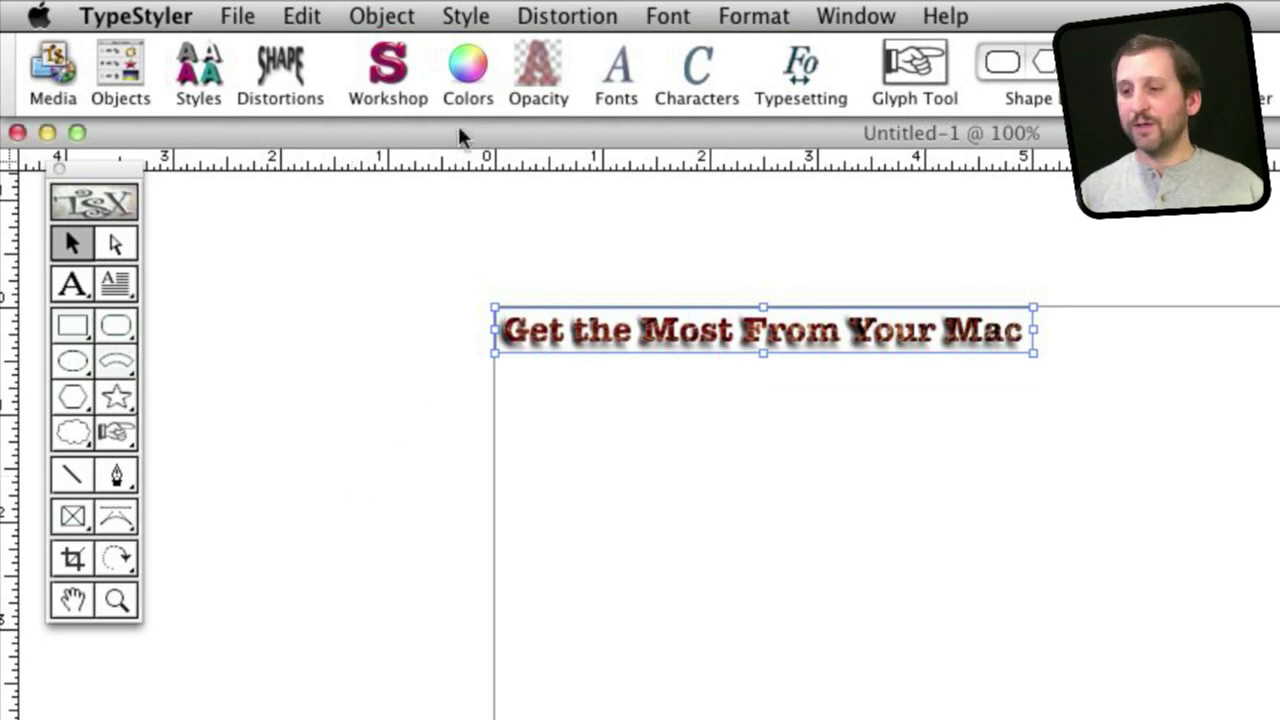
# - Warp the headline into the Fish Shape and stretch it much taller and wider
pyautogui.click(283, 76)
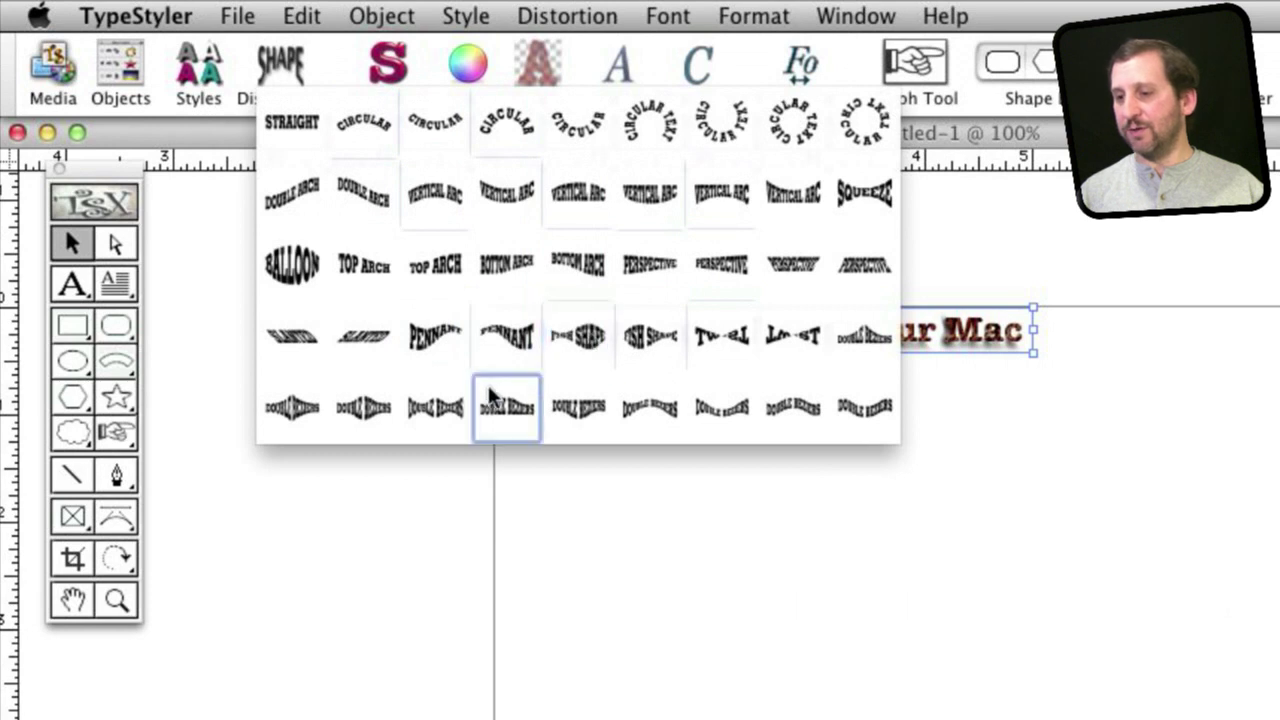
pyautogui.click(586, 360)
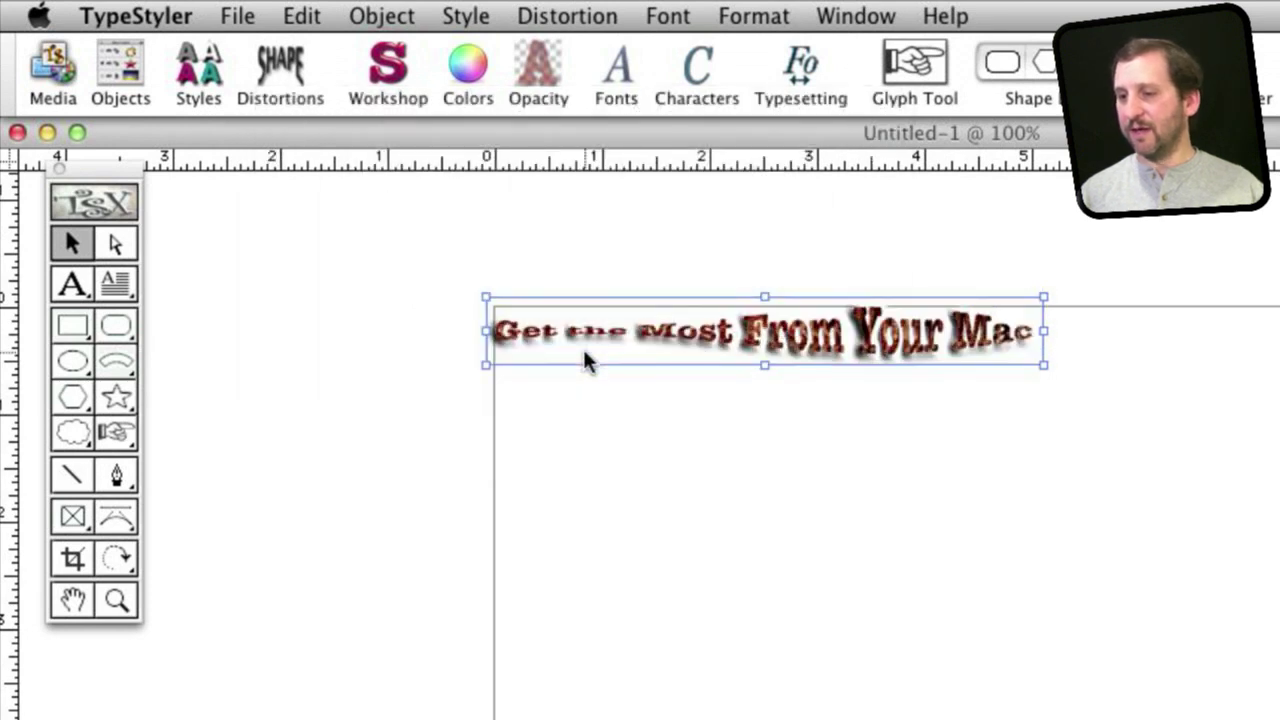
pyautogui.moveTo(765, 365); pyautogui.dragTo(757, 521)
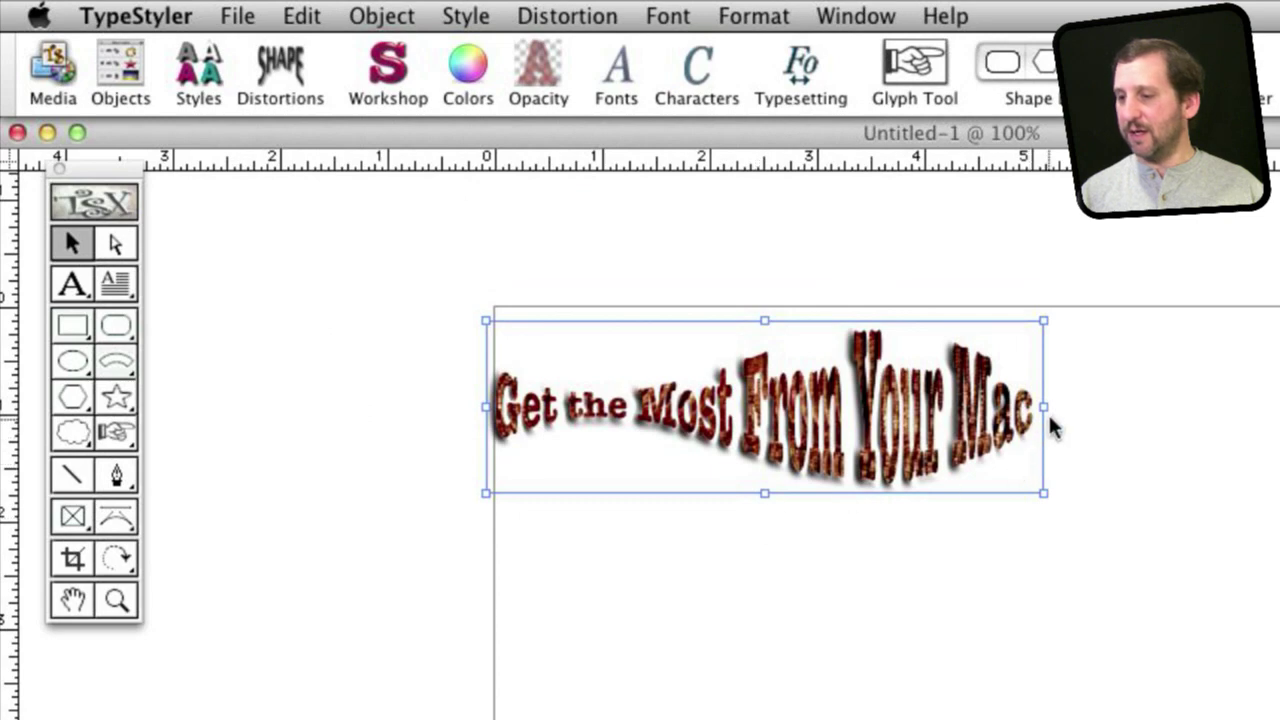
pyautogui.moveTo(1043, 403); pyautogui.dragTo(1275, 406)
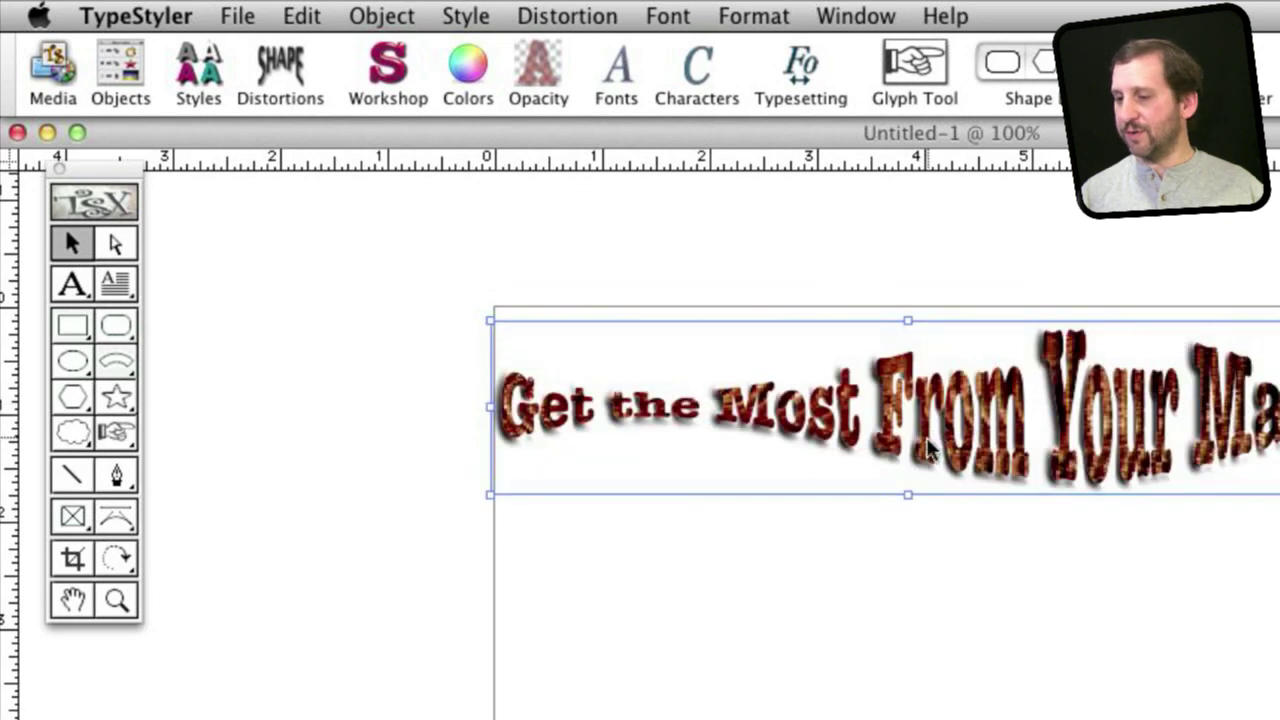
pyautogui.moveTo(906, 495); pyautogui.dragTo(895, 657)
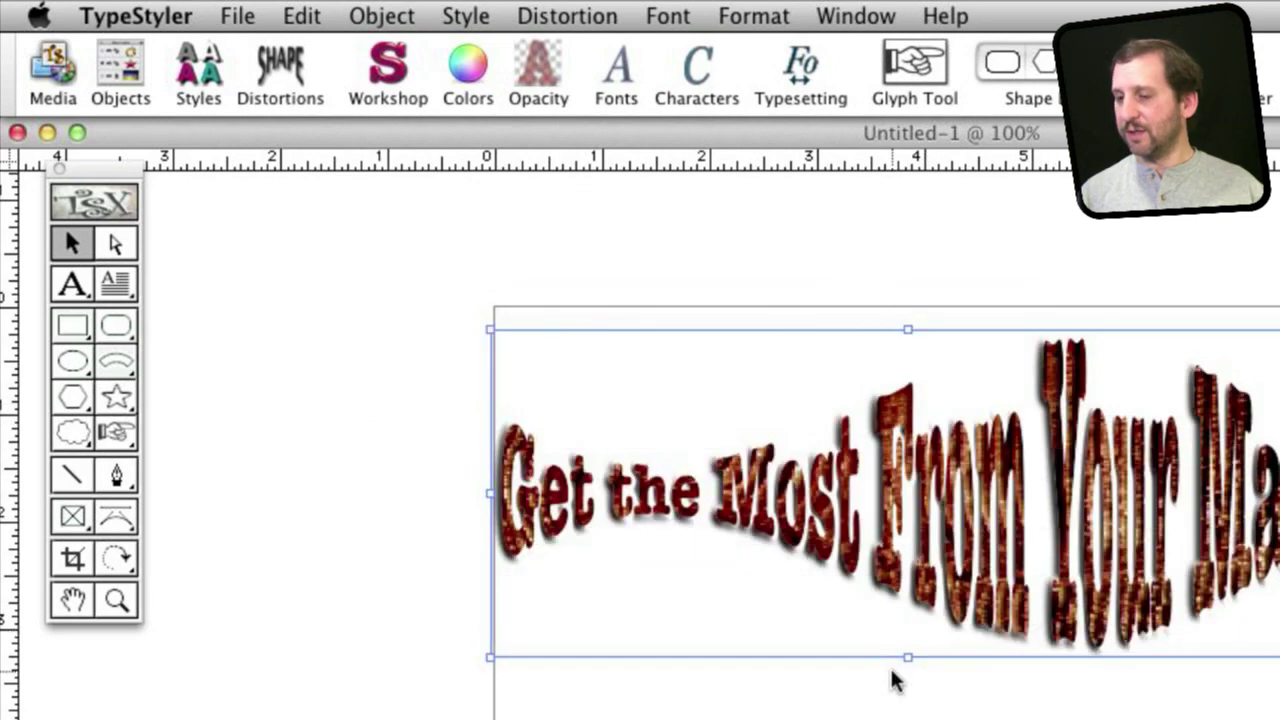
# - Try the Twist distortion, then bend the headline into a Double Benders arch with its envelope shown
pyautogui.click(283, 66)
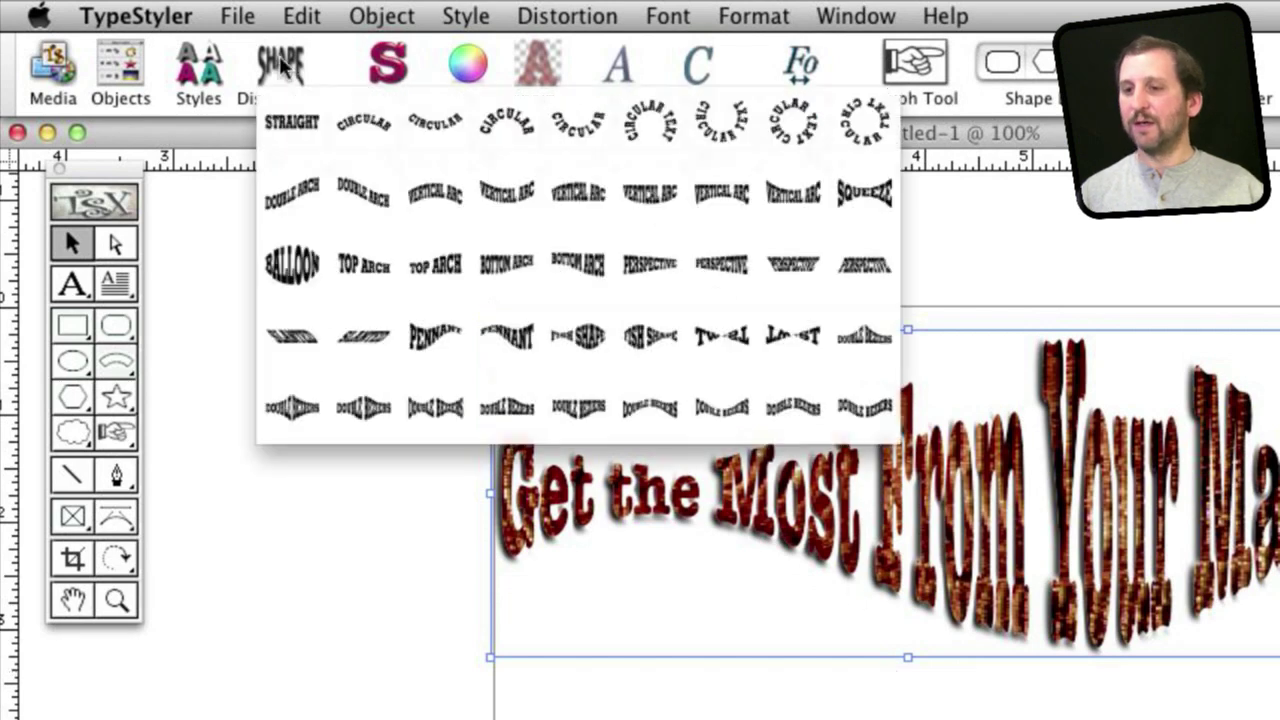
pyautogui.click(794, 351)
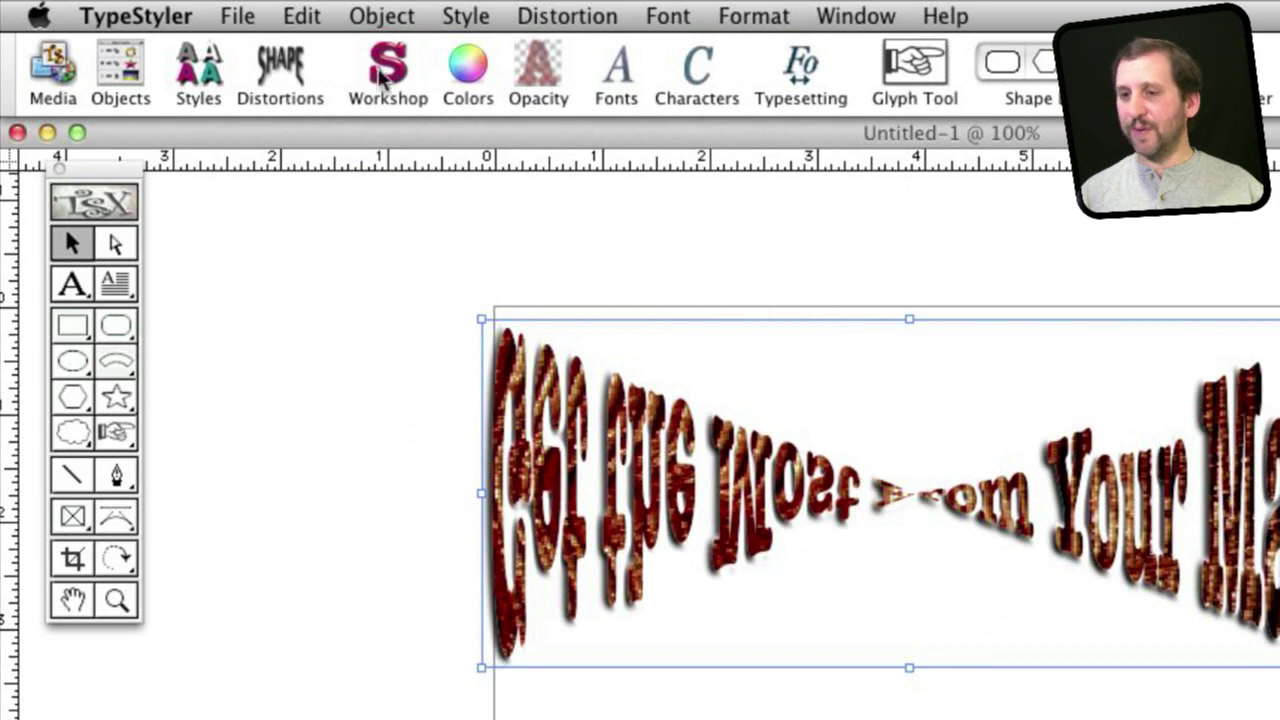
pyautogui.click(270, 68)
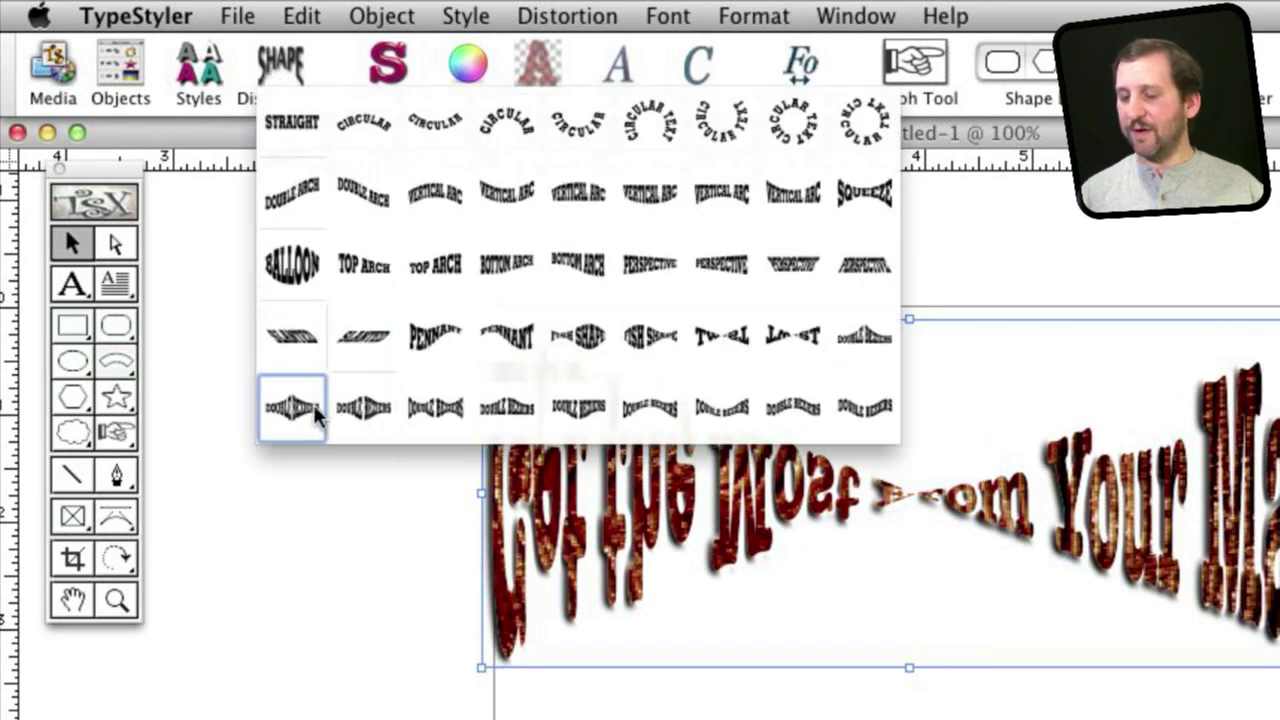
pyautogui.click(655, 420)
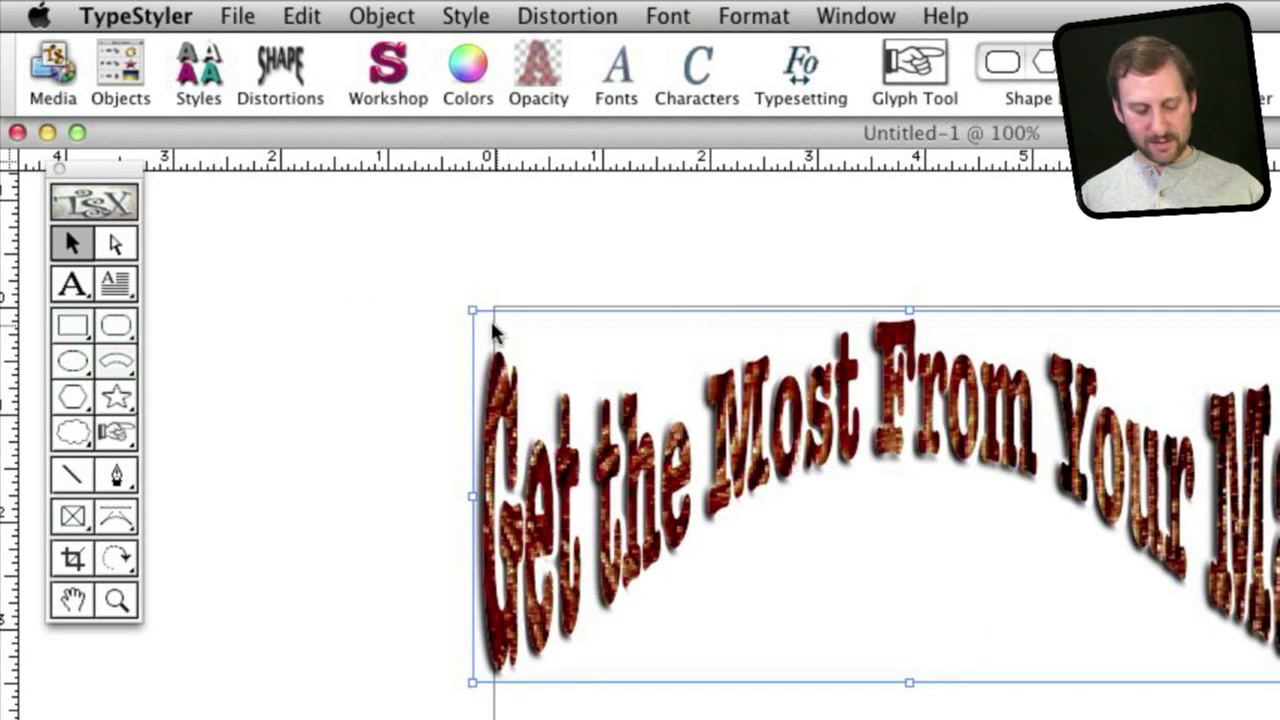
pyautogui.click(118, 518)
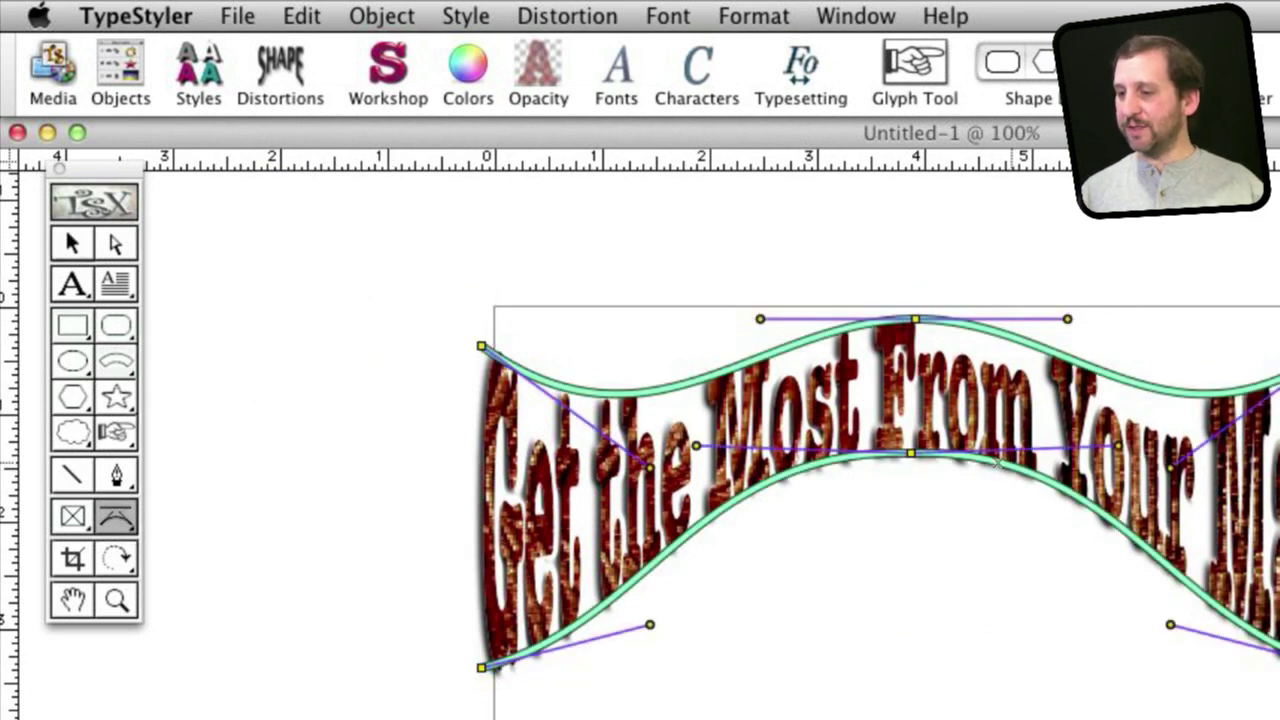
# - Drag the envelope anchors to flatten the bottom edge and deepen the top curve, then reselect the headline
pyautogui.moveTo(910, 453); pyautogui.dragTo(894, 583)
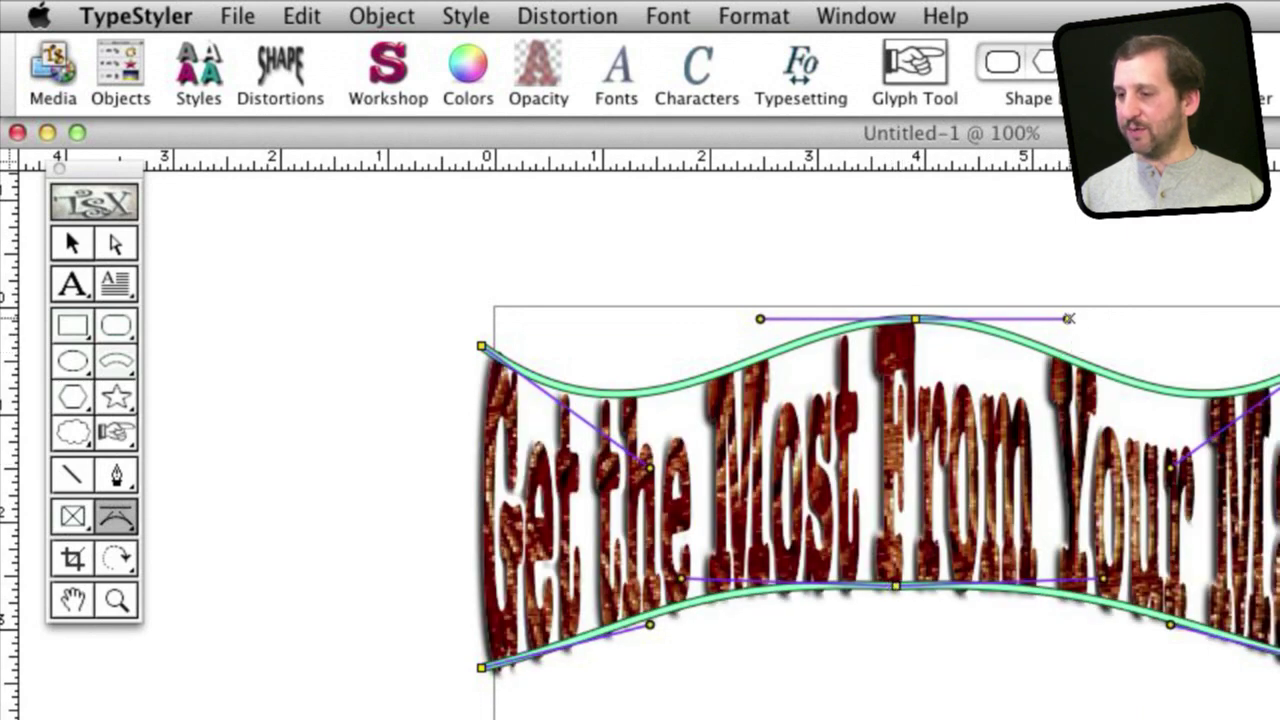
pyautogui.moveTo(1069, 318); pyautogui.dragTo(1002, 345)
pyautogui.moveTo(1172, 466); pyautogui.dragTo(1097, 578)
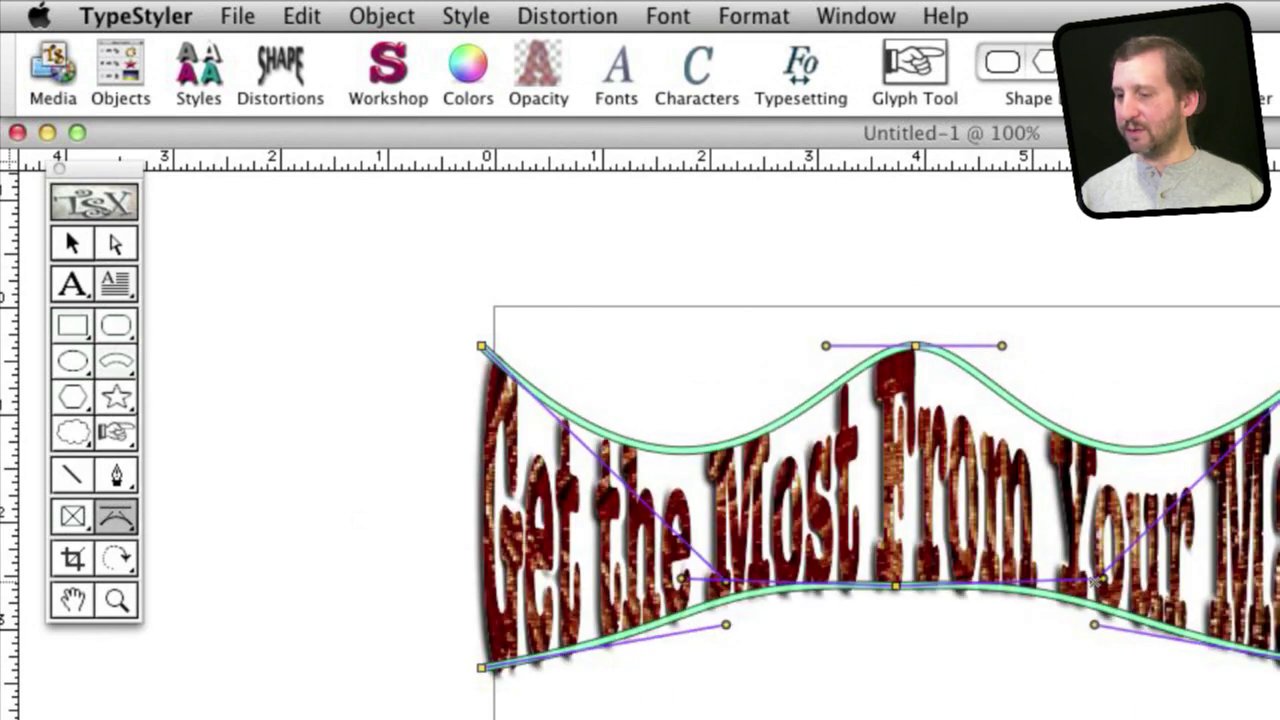
pyautogui.click(69, 240)
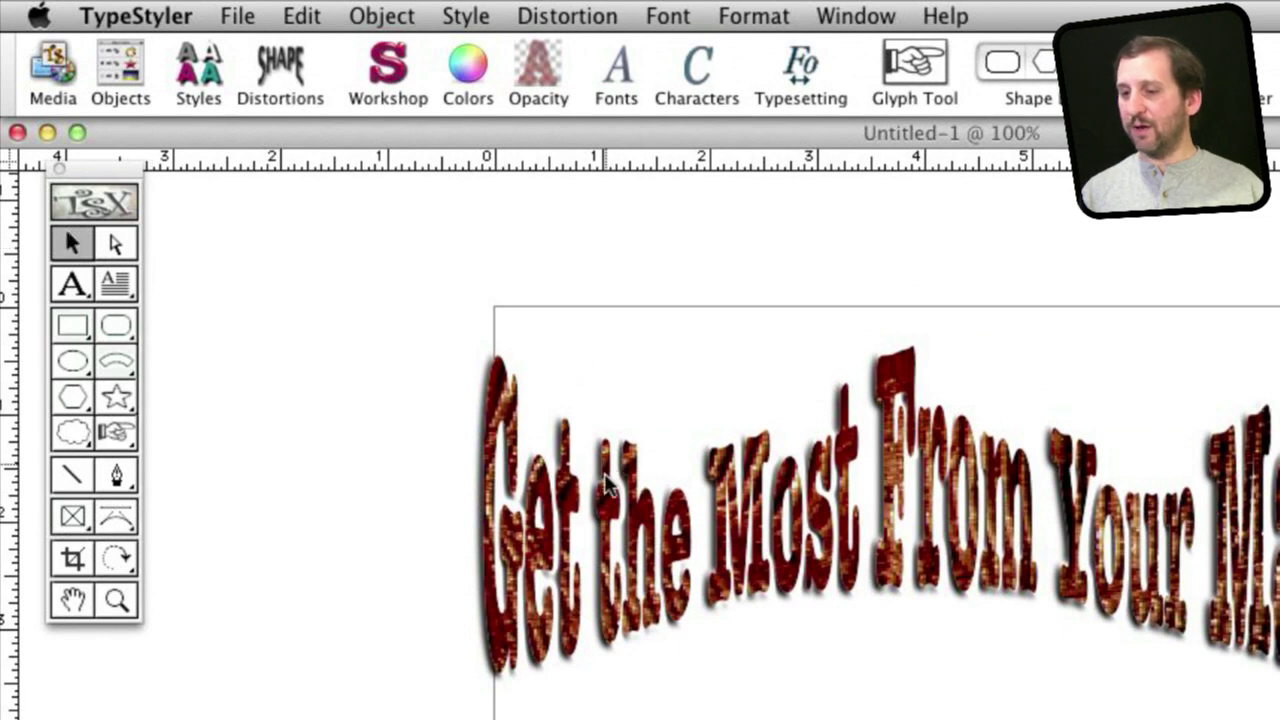
pyautogui.click(608, 484)
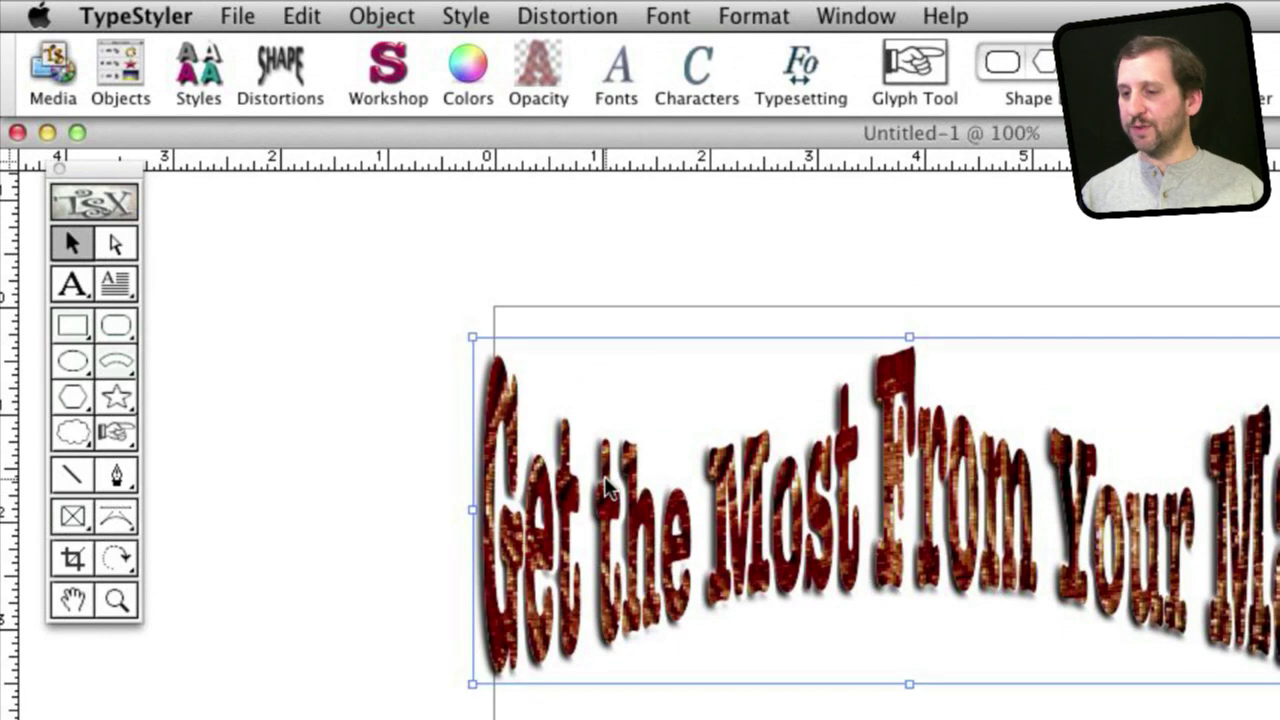
pyautogui.click(401, 78)
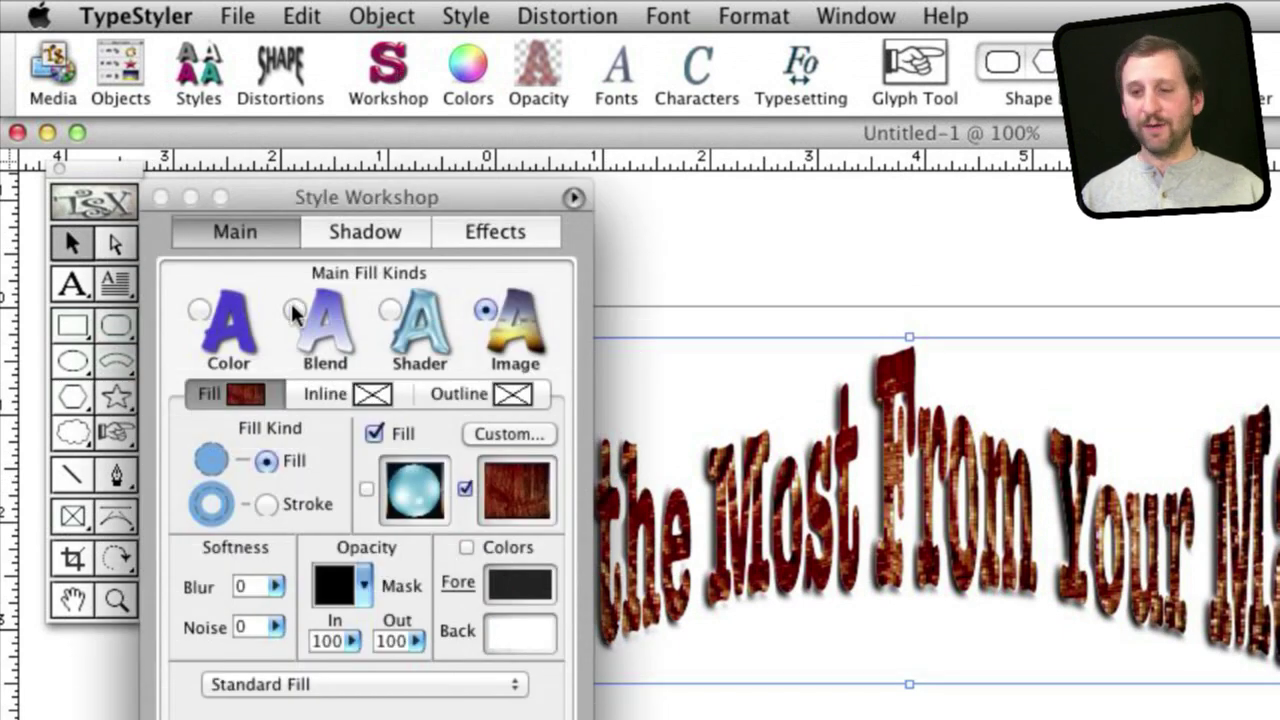
# - Swap the headline's wood-grain image fill for a sunset picture
pyautogui.click(490, 496)
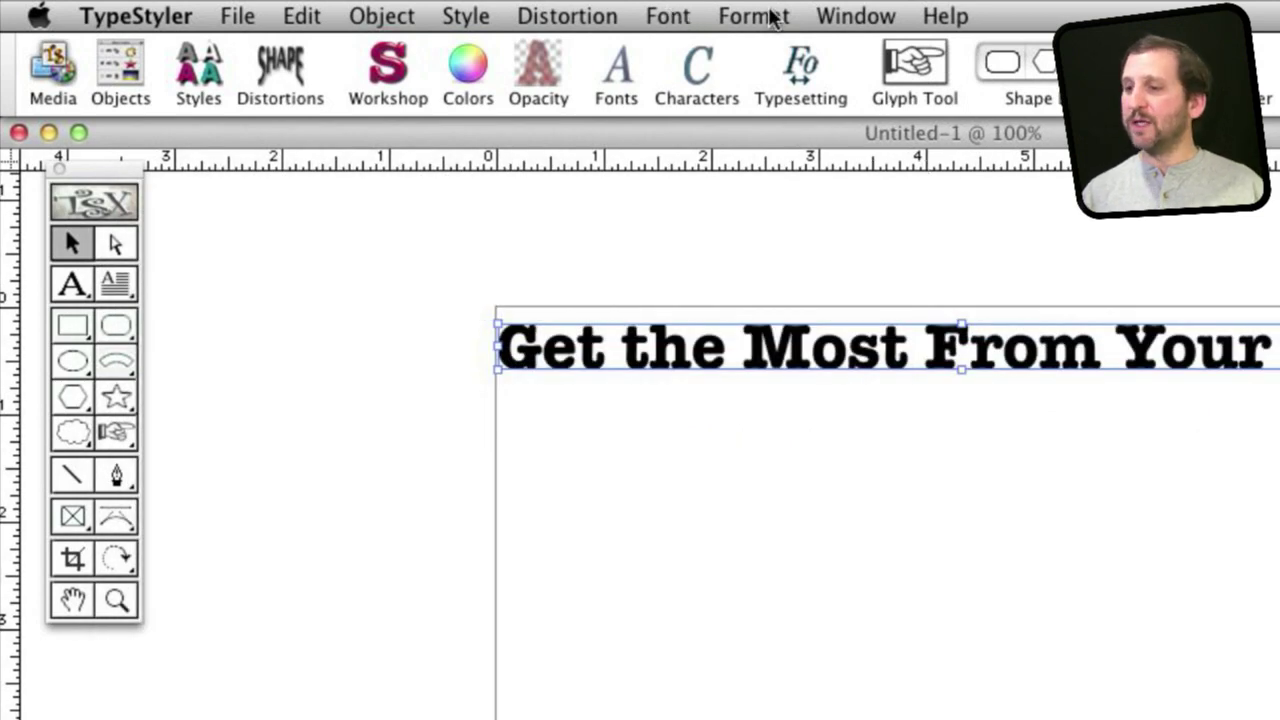
pyautogui.click(772, 18)
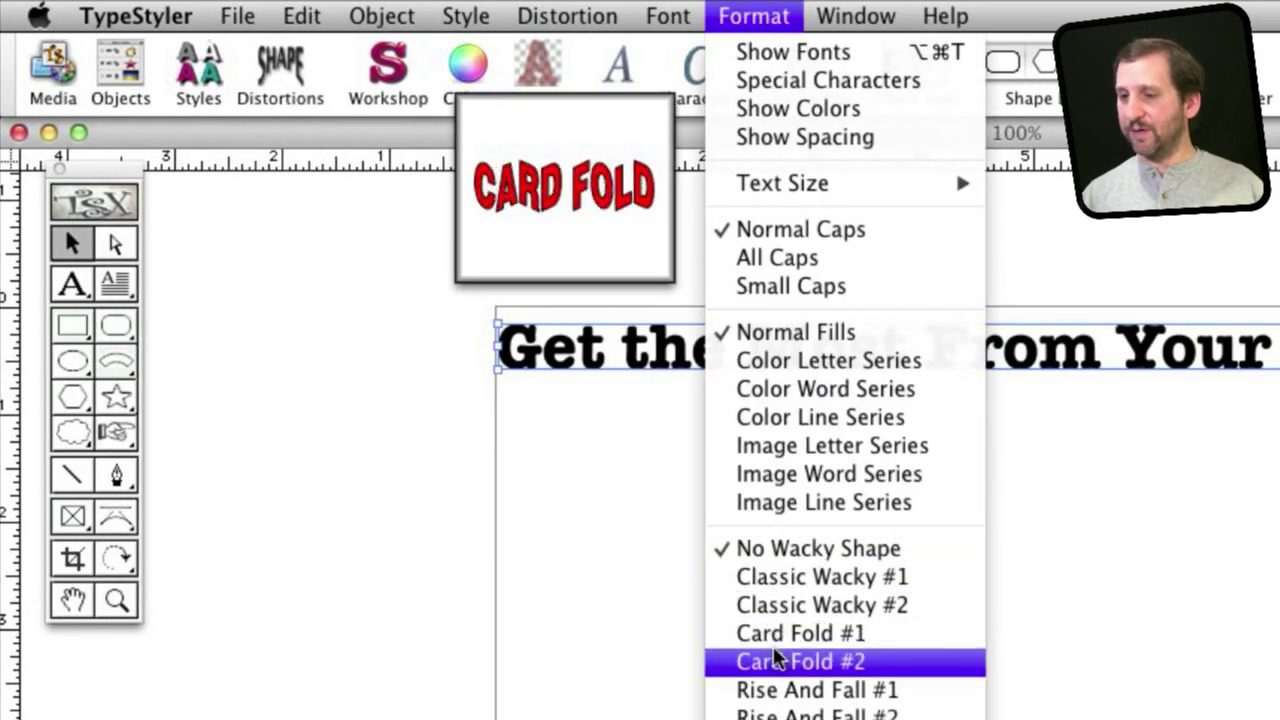
# - Try Classic Wacky #2, settle on the Rolling Hills shape, then export the headline as PNG
pyautogui.click(783, 606)
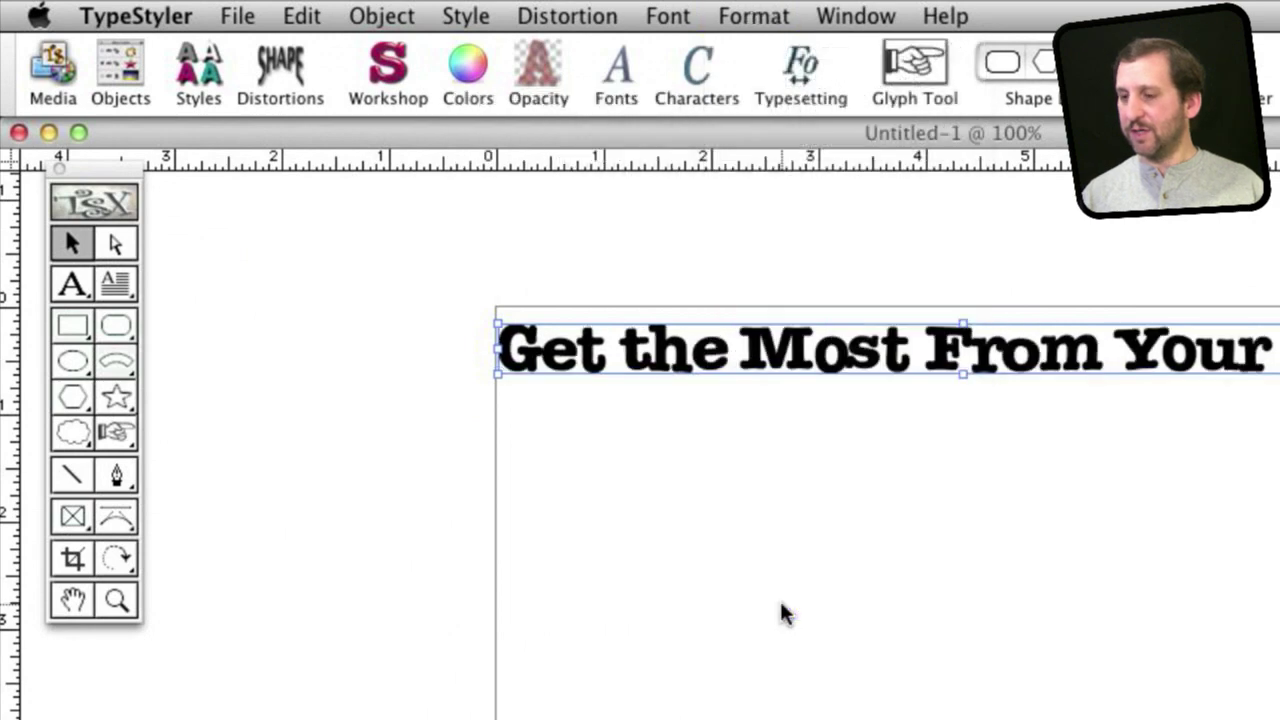
pyautogui.click(754, 16)
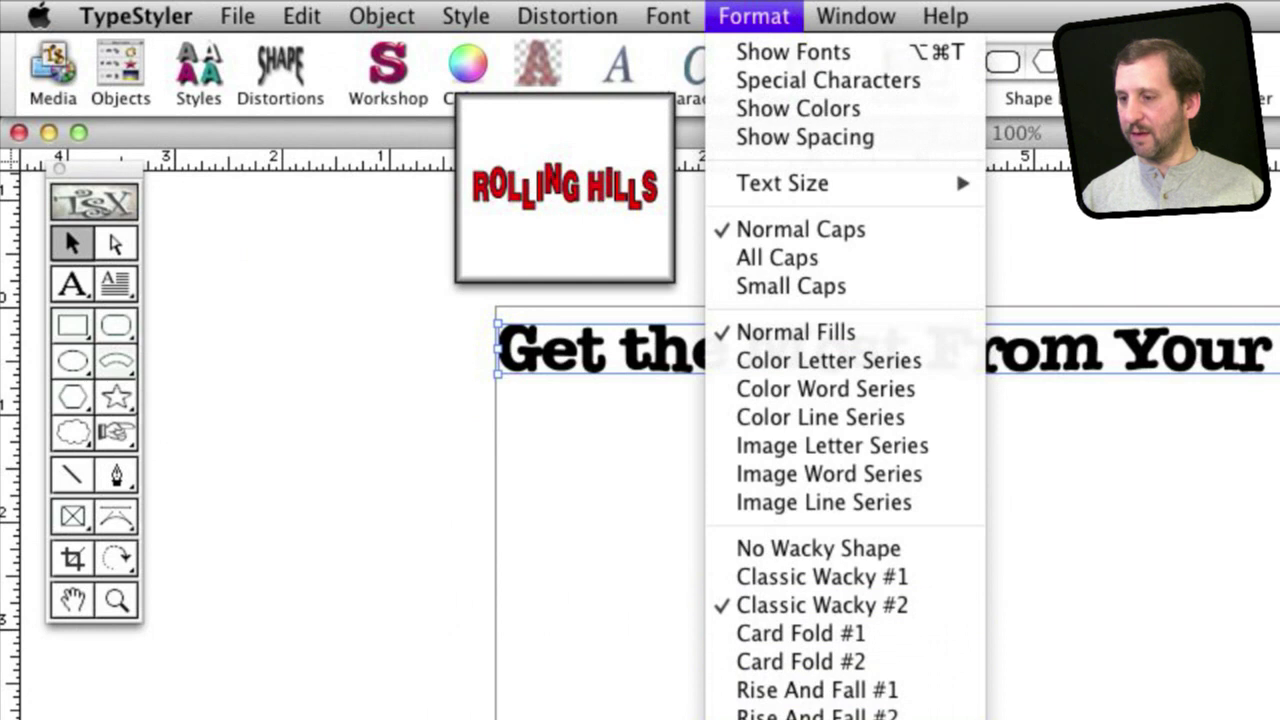
pyautogui.press('Return')
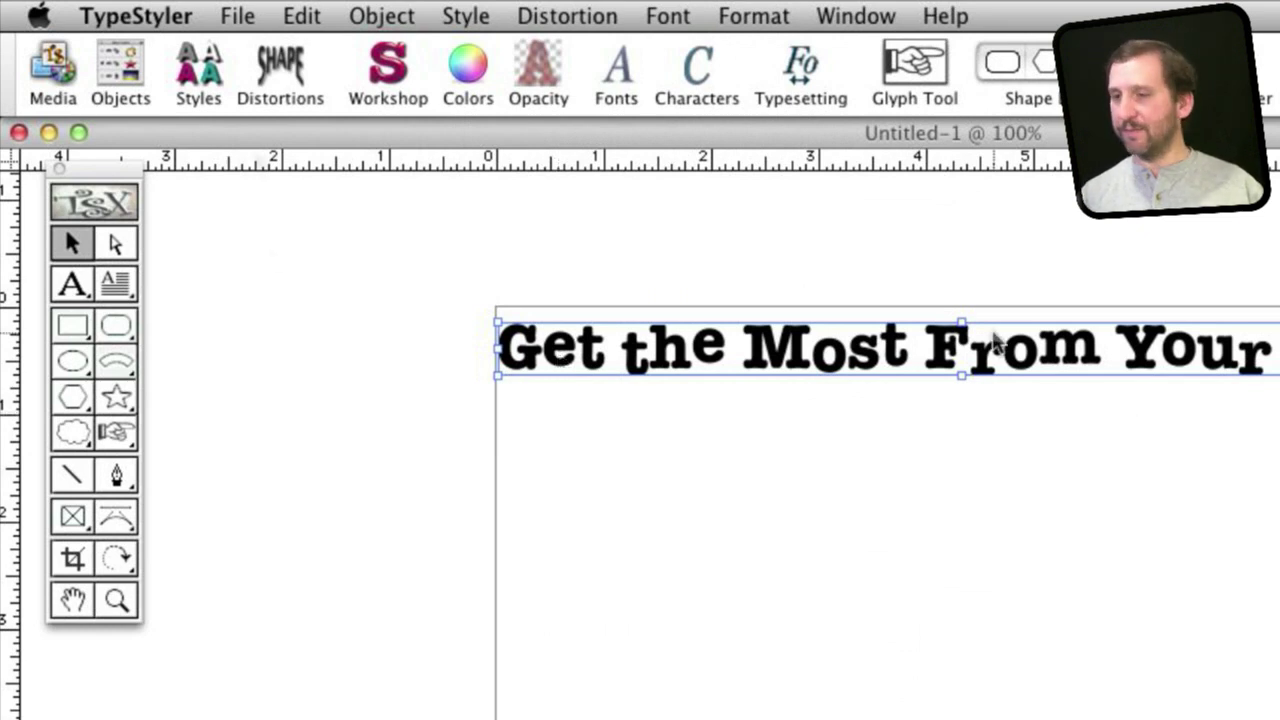
pyautogui.click(258, 18)
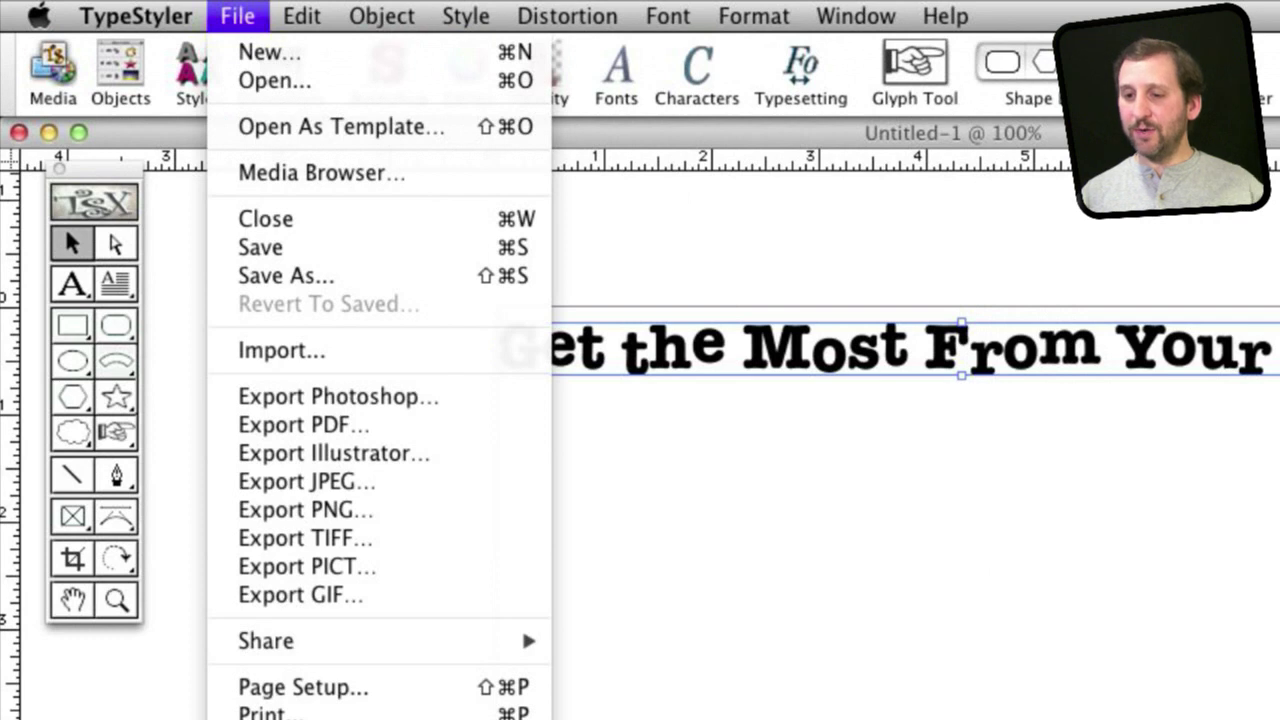
pyautogui.click(358, 515)
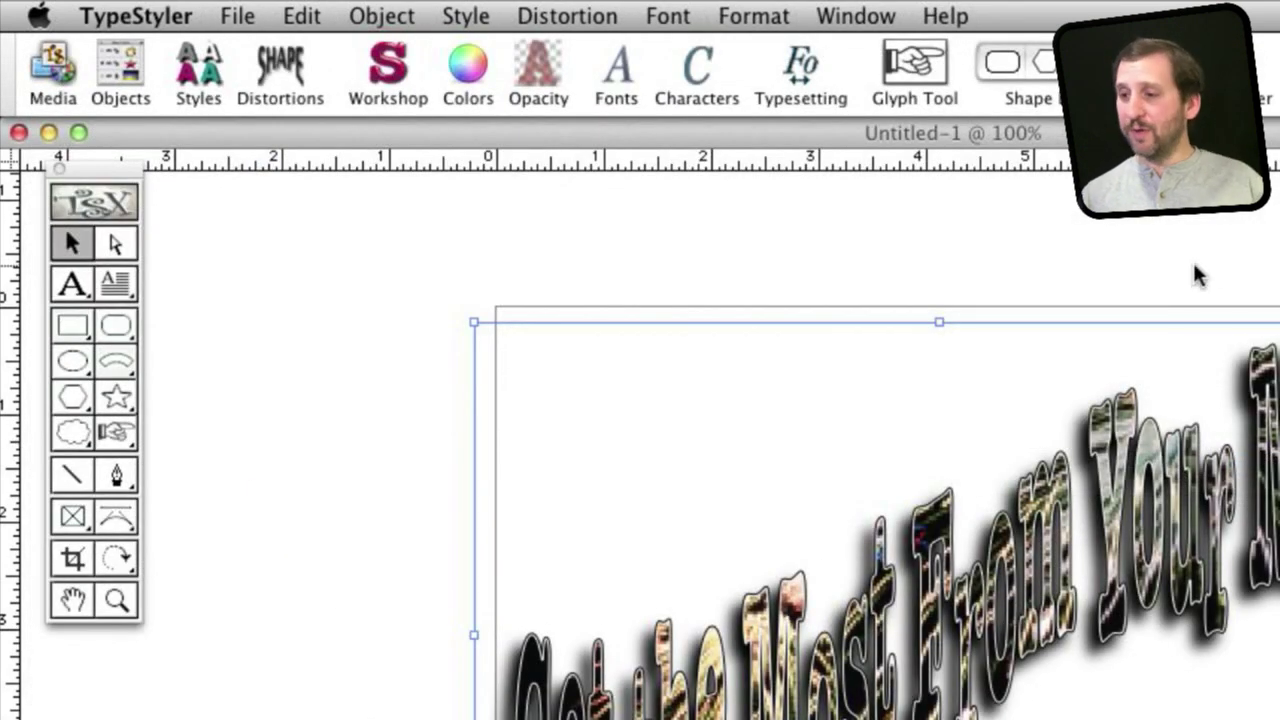
# - In Visualizer, wrap the headline on a rotated cylinder, then on a sphere turned to 'Most From'
pyautogui.click(1258, 66)
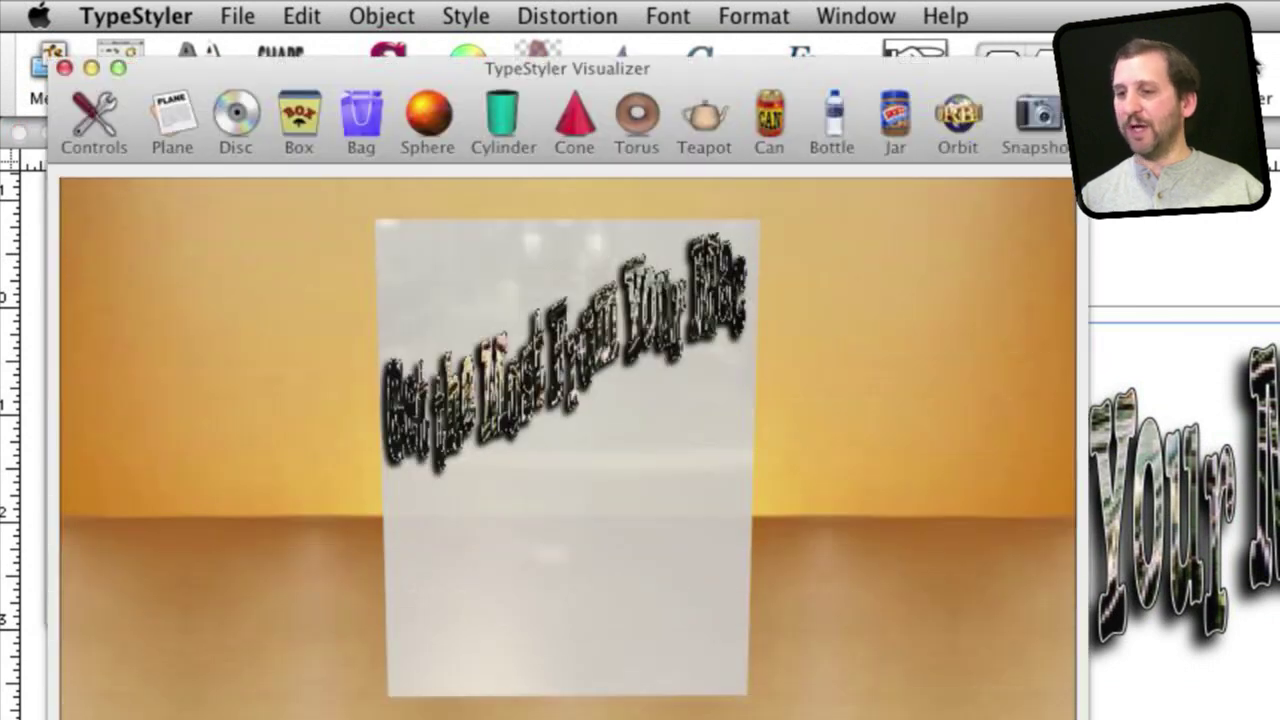
pyautogui.click(513, 112)
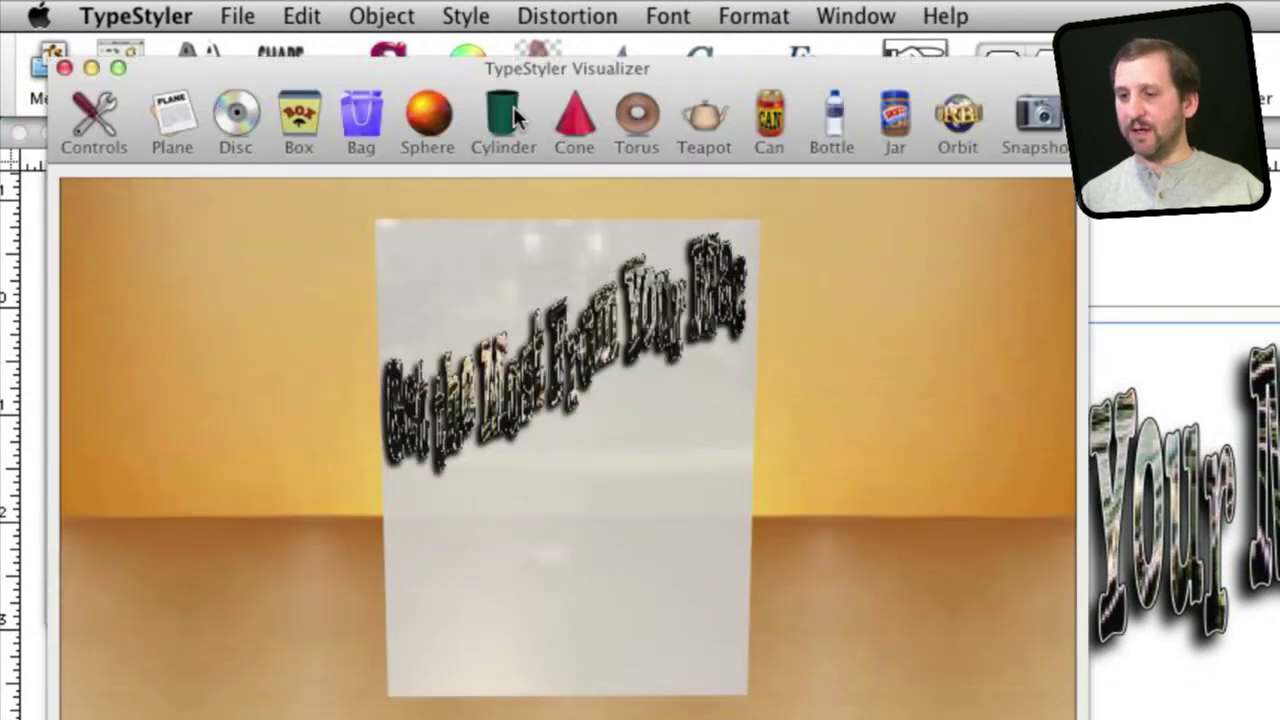
pyautogui.moveTo(512, 390); pyautogui.dragTo(705, 368)
pyautogui.click(449, 125)
pyautogui.moveTo(600, 420); pyautogui.dragTo(418, 487)
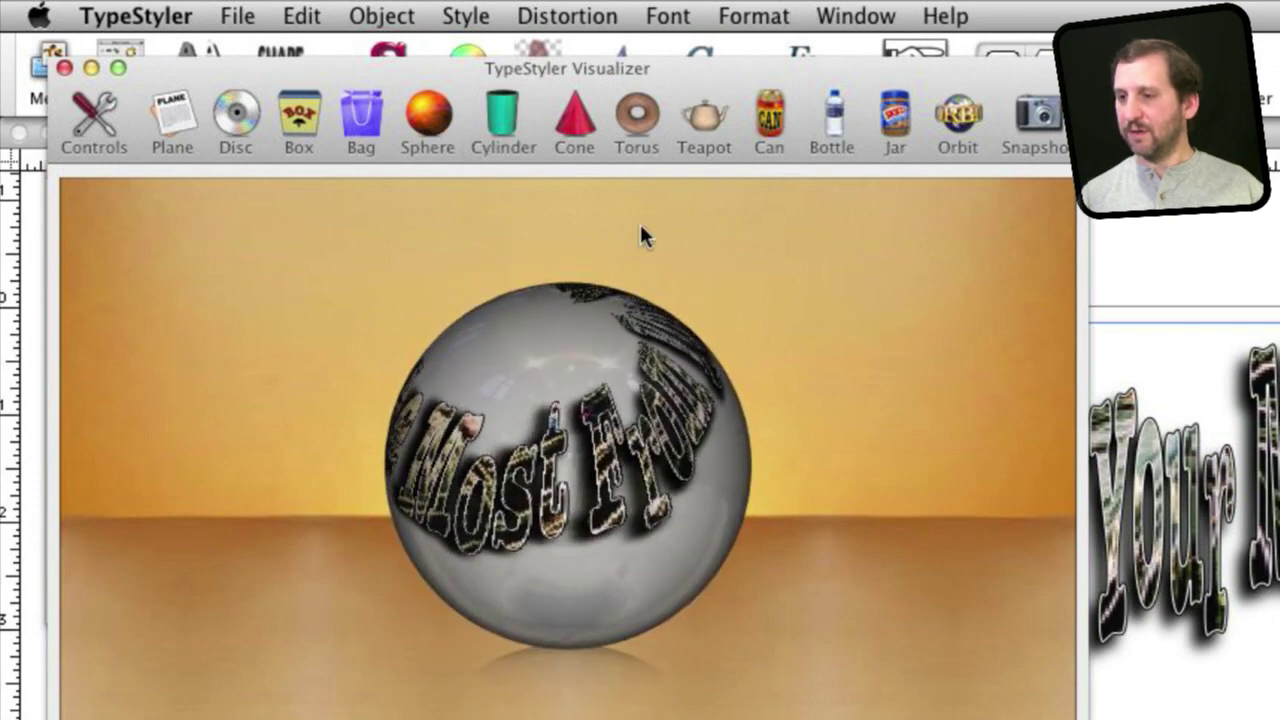